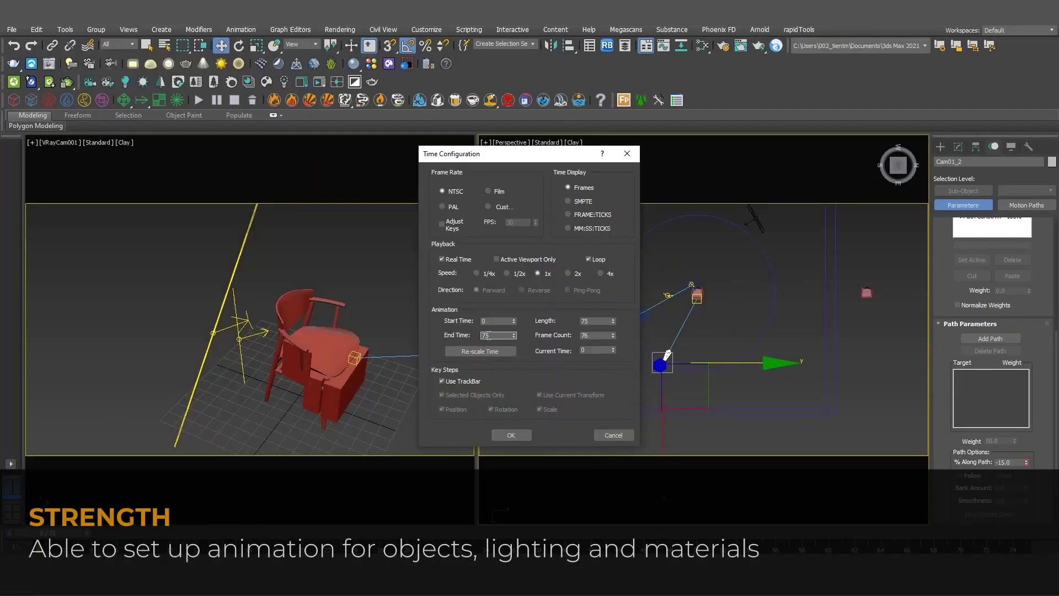
Step: Constrain the light to the Circle001 path and keyframe % Along Path so it circles the chair
left_click(506, 433)
left_click(241, 29)
left_click(386, 67)
left_click(639, 259)
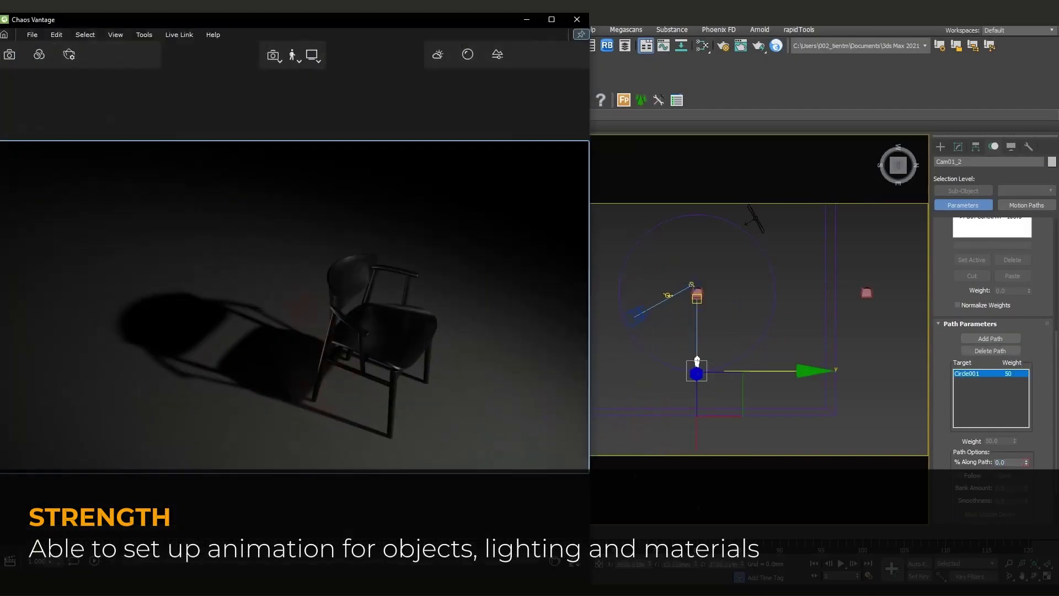
left_click_drag(697, 362, 647, 241)
left_click(841, 563)
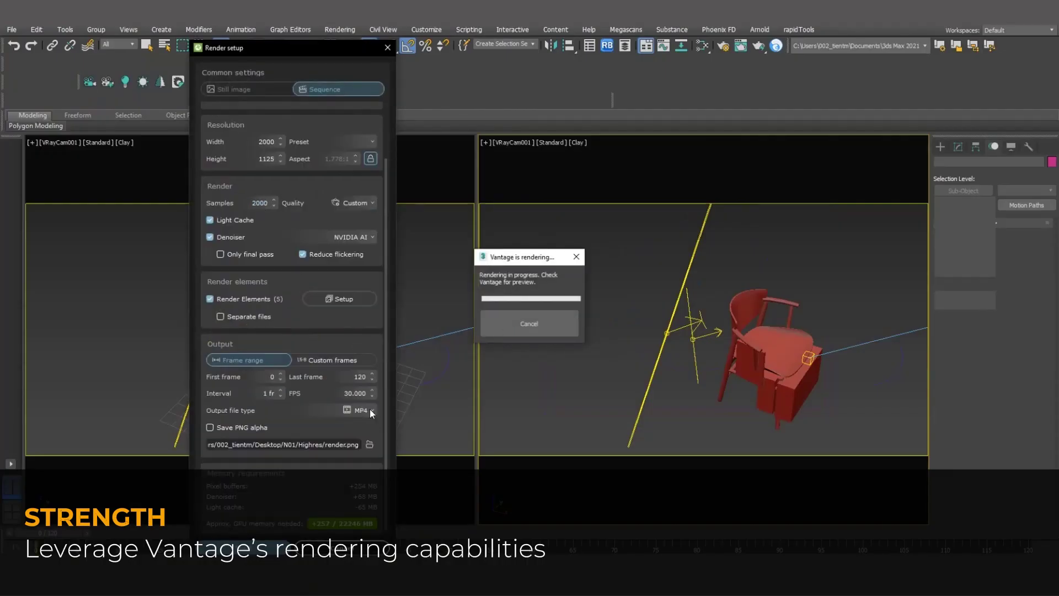
Step: Set the Vantage sequence output file type to Image + MP4, then bring up Material #15's options
left_click(367, 411)
left_click(327, 434)
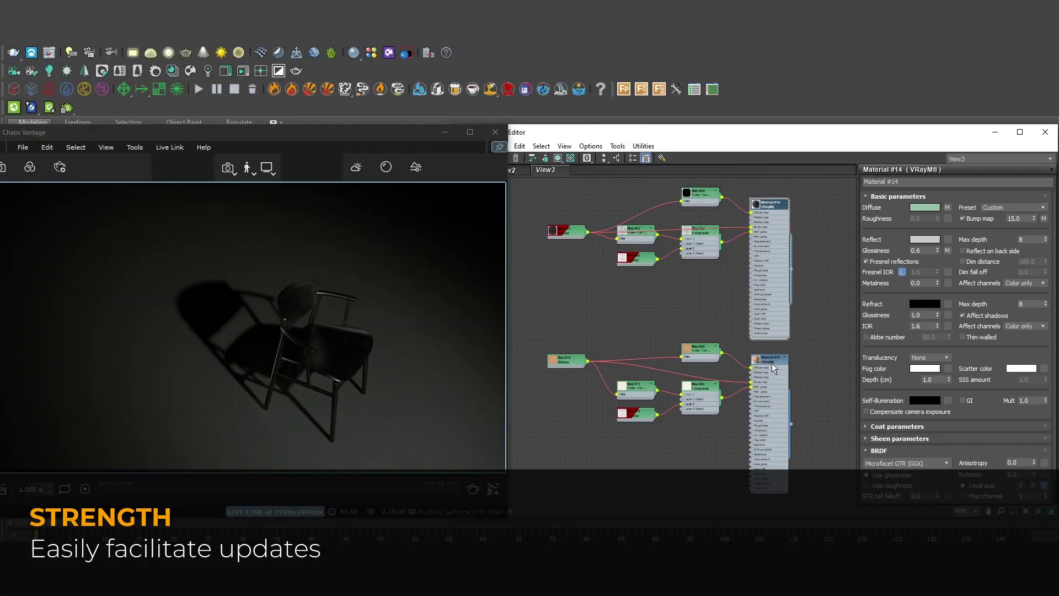
right_click(773, 363)
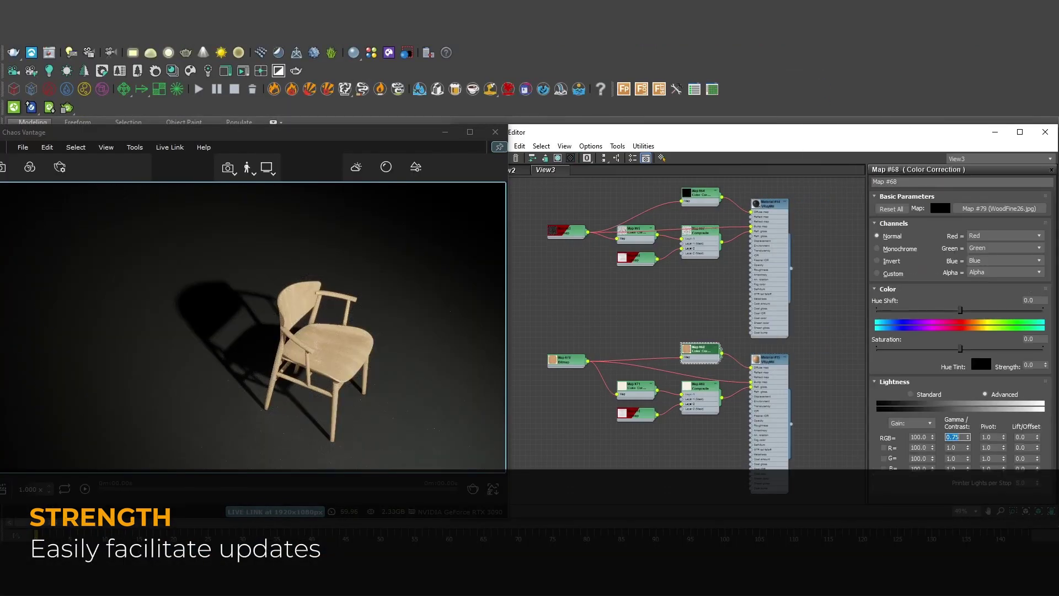
Step: Edit the Color Correction saturation, then add a flat box beside the chair and shift it right
left_click(1033, 338)
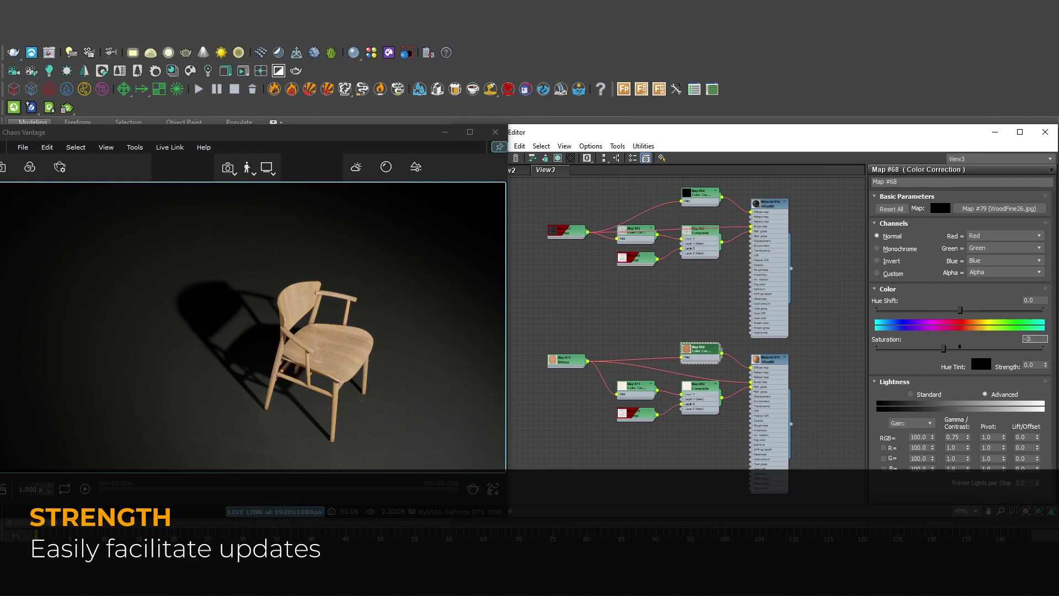
left_click(995, 132)
left_click(950, 221)
left_click_drag(557, 358, 635, 323)
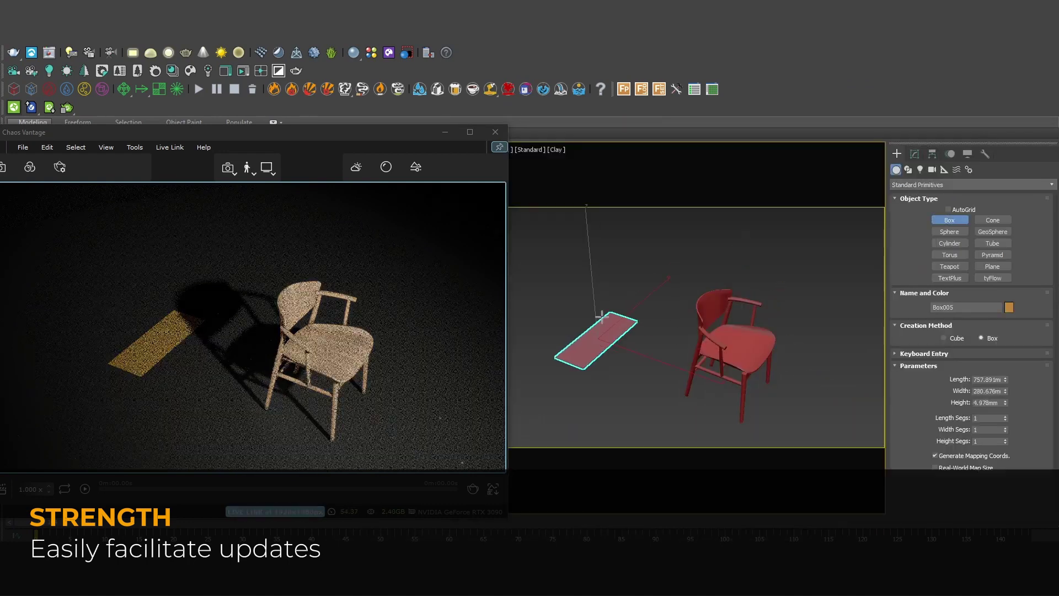
key("w")
left_click_drag(655, 366, 685, 381)
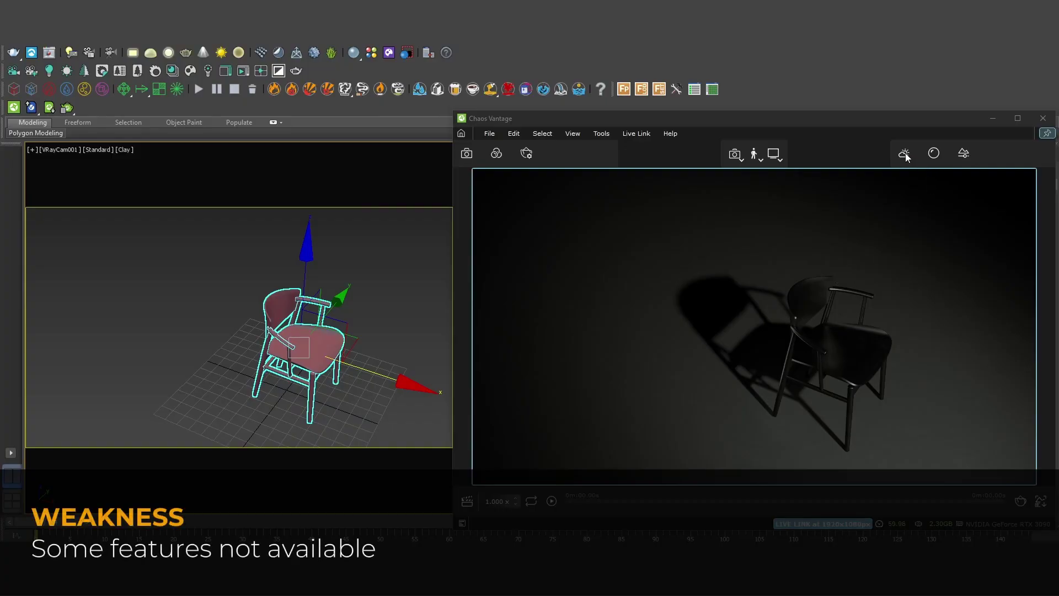
Step: Review the Environment, Materials and Scene states panels, then show the camera exposure bias options
left_click(904, 154)
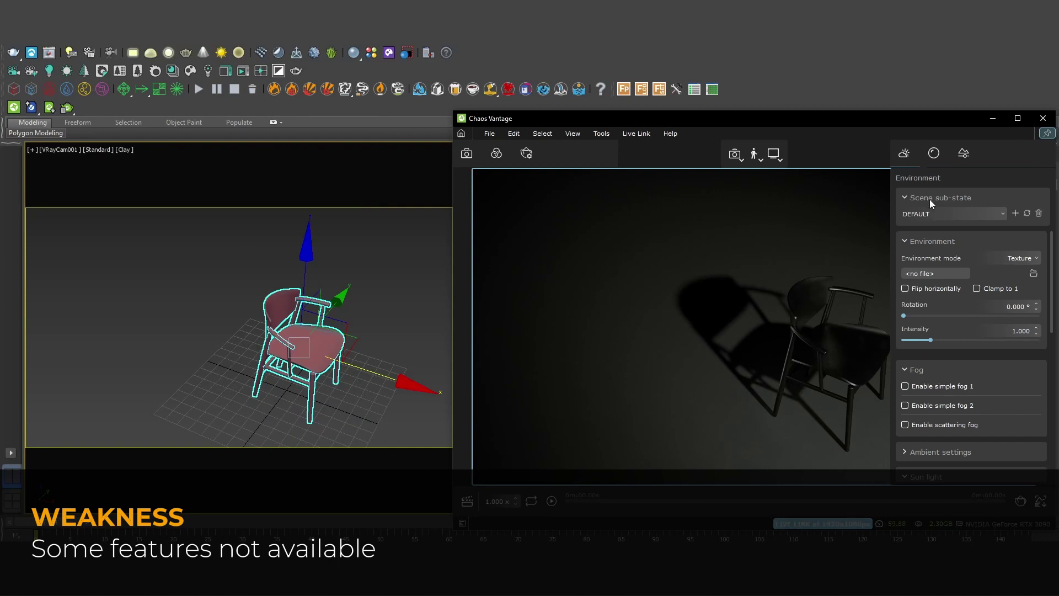
left_click(934, 154)
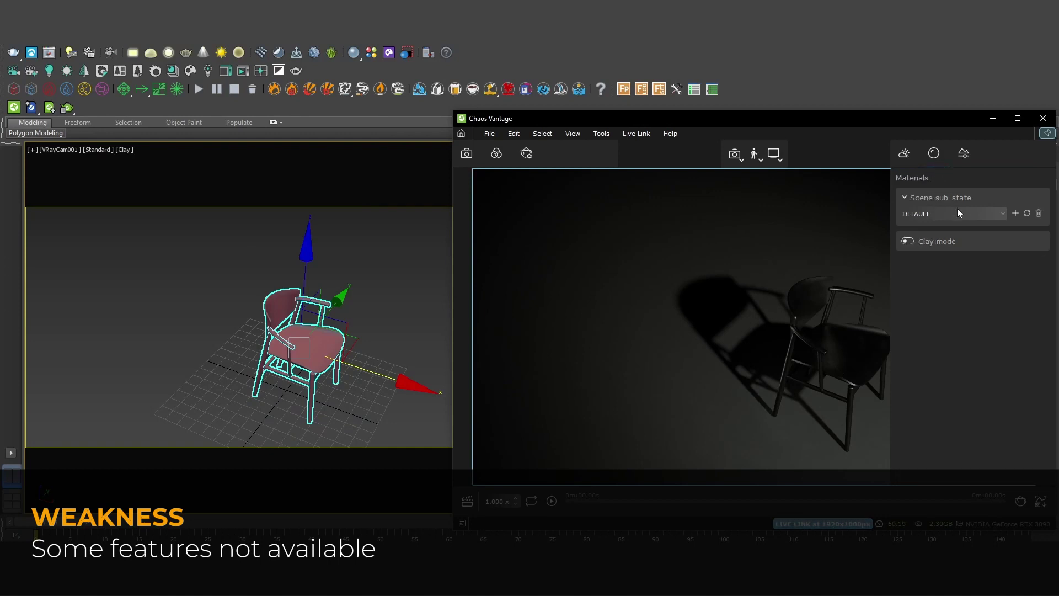
left_click(965, 155)
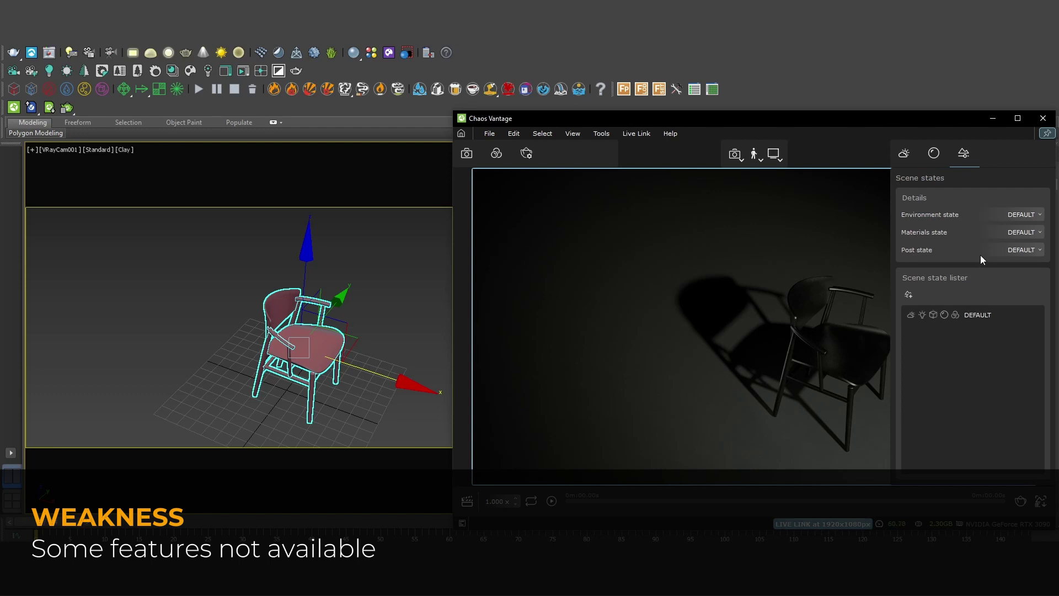
left_click(736, 155)
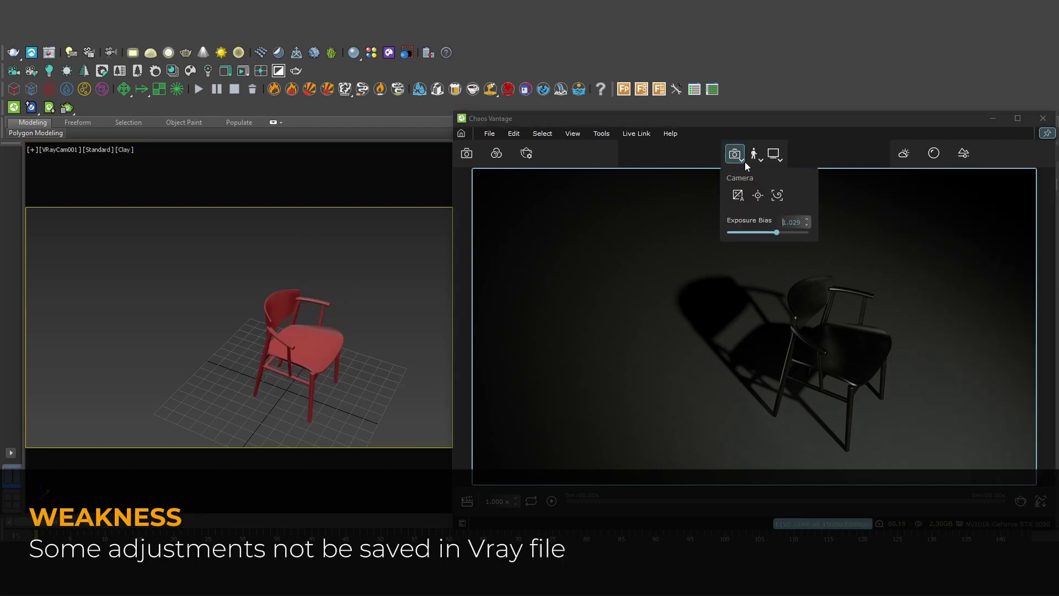
Step: Enable the thirds grid and set the camera to f 1.0, ISO 40, 1/300 shutter with depth of field
left_click(777, 195)
left_click_drag(818, 336, 786, 312)
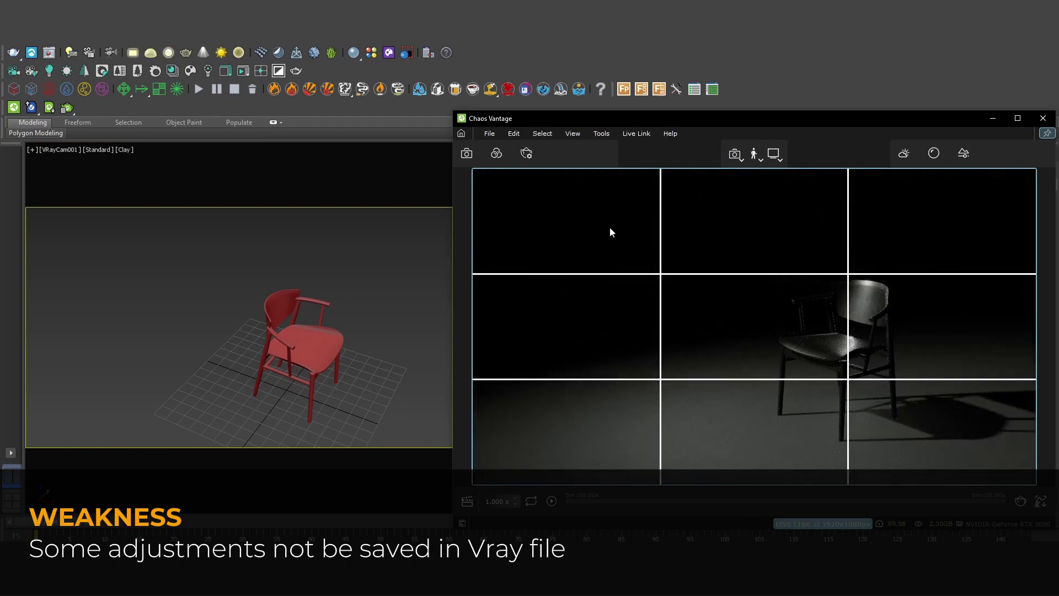
left_click(468, 155)
left_click(603, 288)
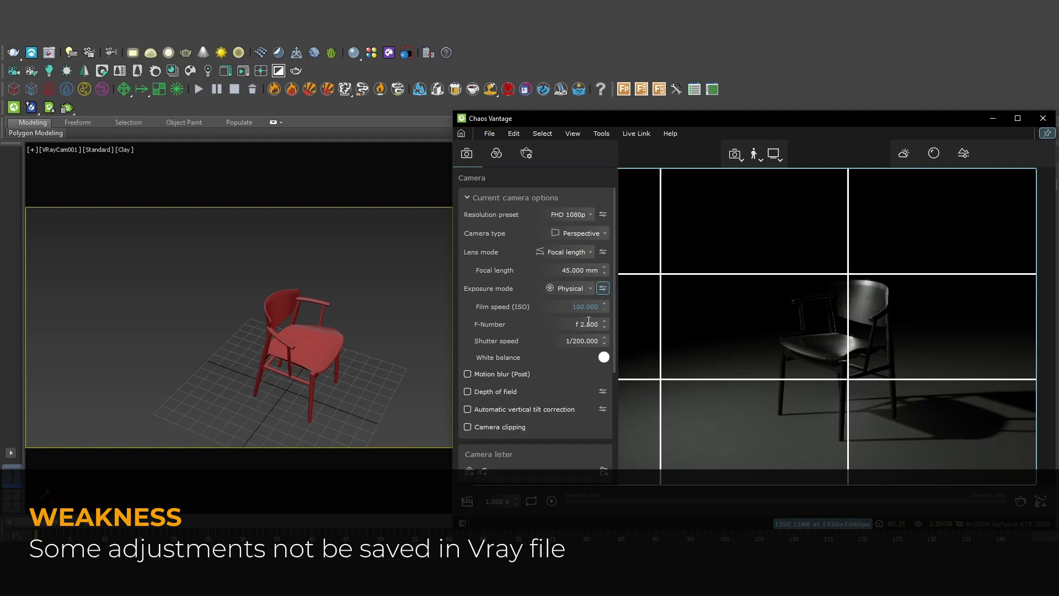
type("1")
key("Return")
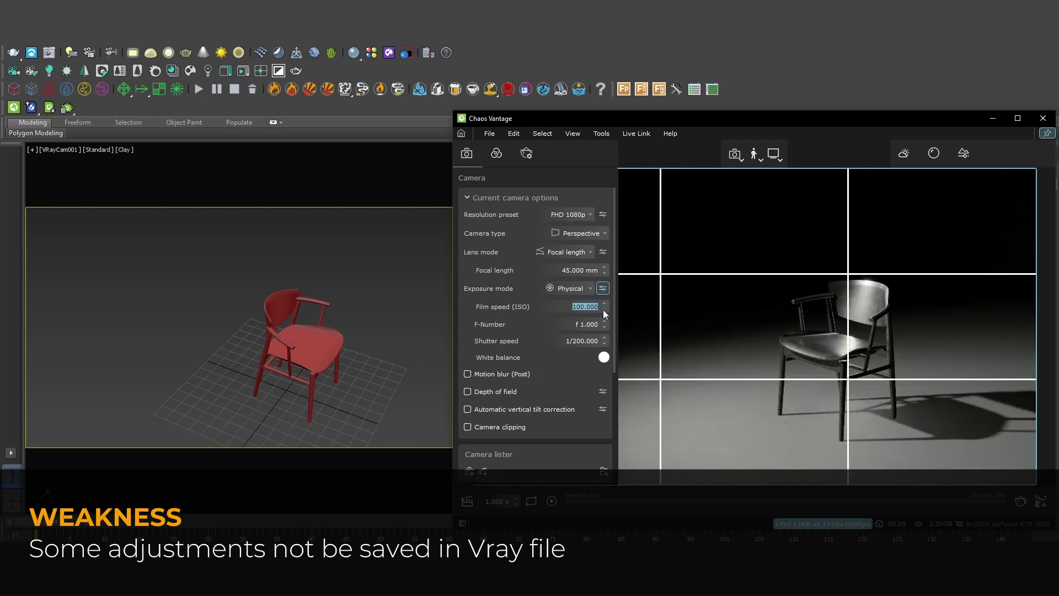
type("40")
key("Return")
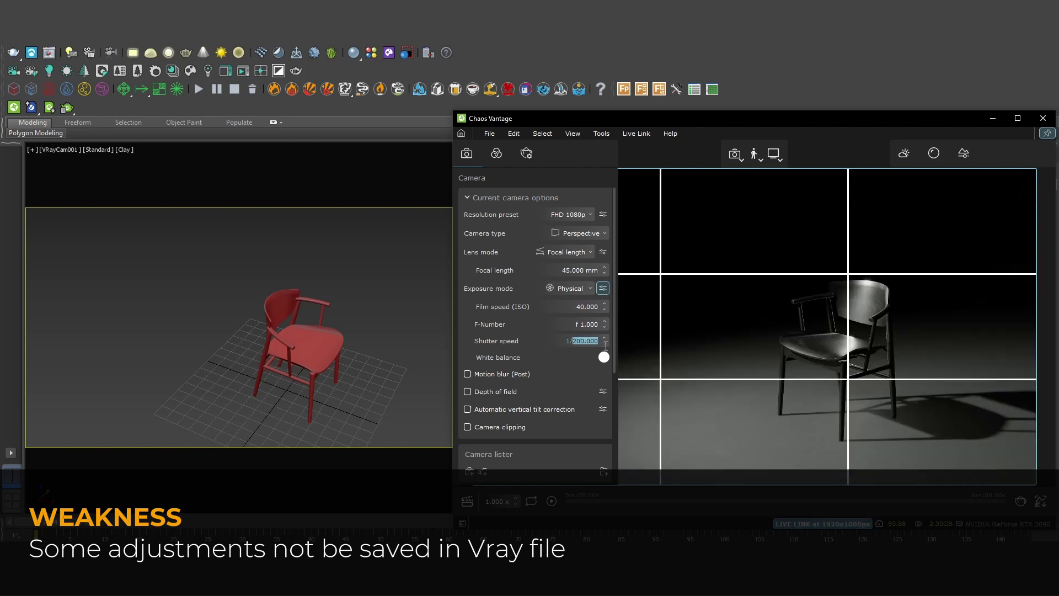
left_click(605, 348)
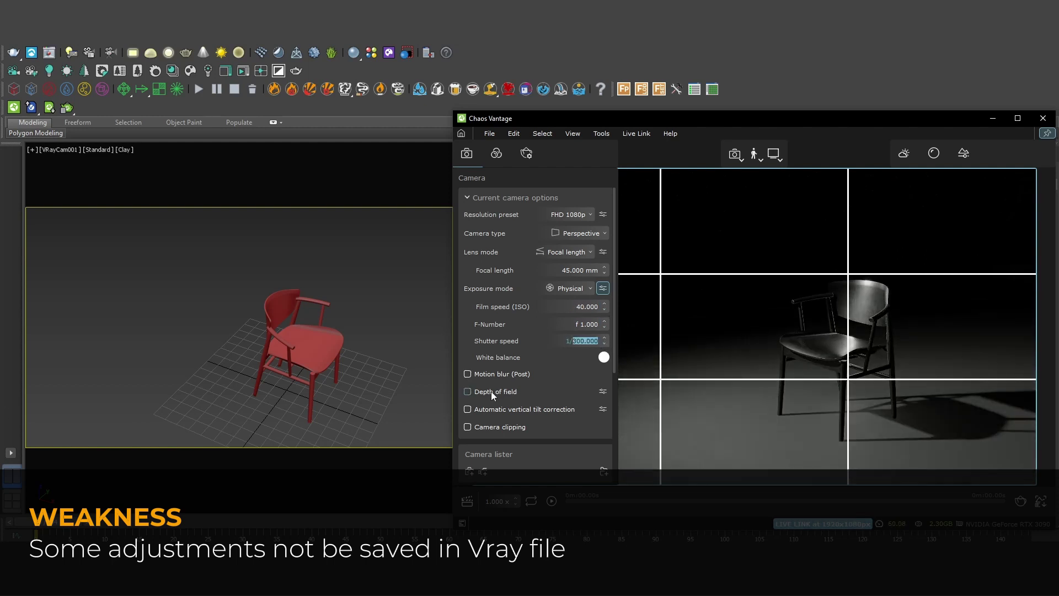
left_click(468, 391)
Step: Save the current view as a new camera, Camera 1
left_click(734, 154)
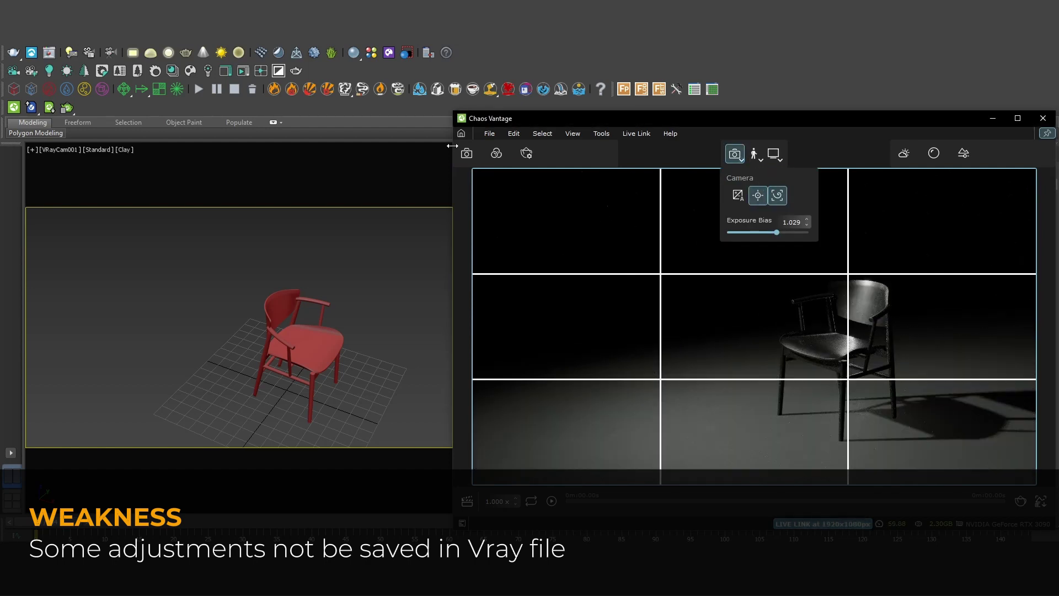
left_click(467, 153)
scroll(618, 357, "down", 3)
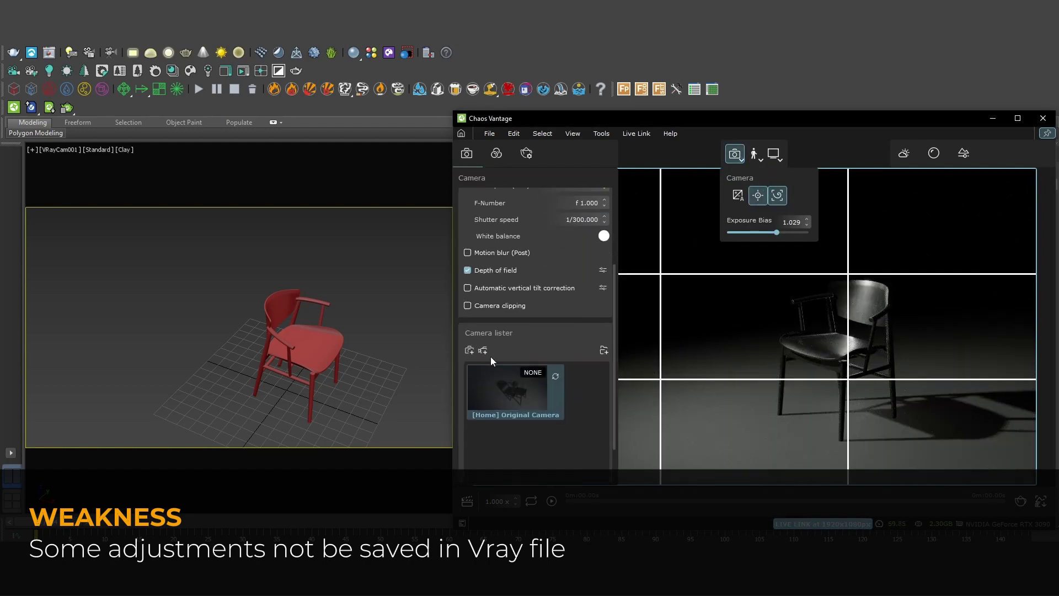
left_click(472, 351)
left_click(735, 154)
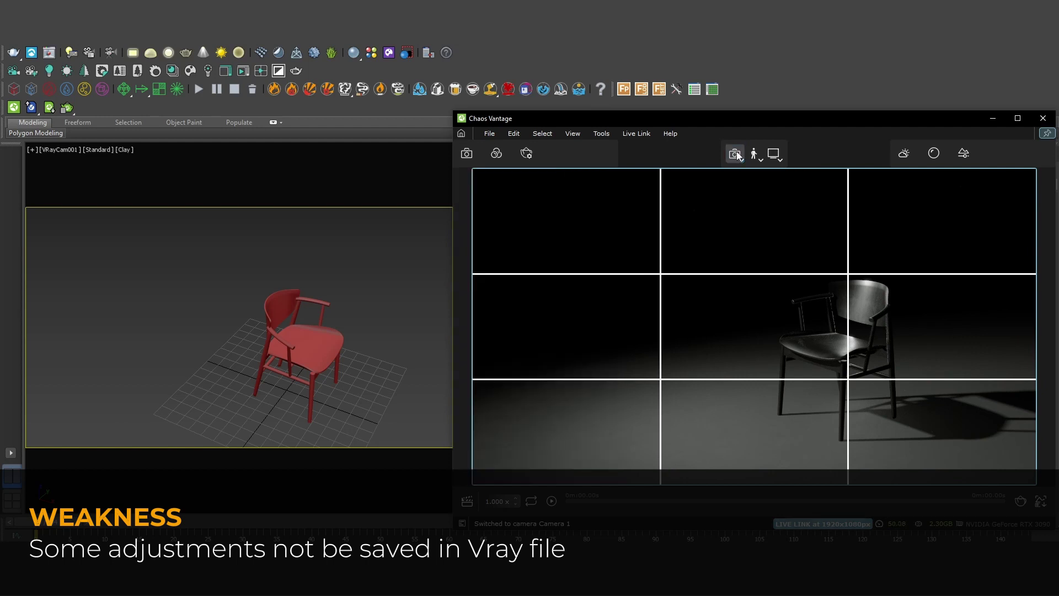
Step: Compare the VRayCam003 and VRayCam001 views, switch to Camera 1, then close the live link
left_click(53, 150)
mouse_move(91, 158)
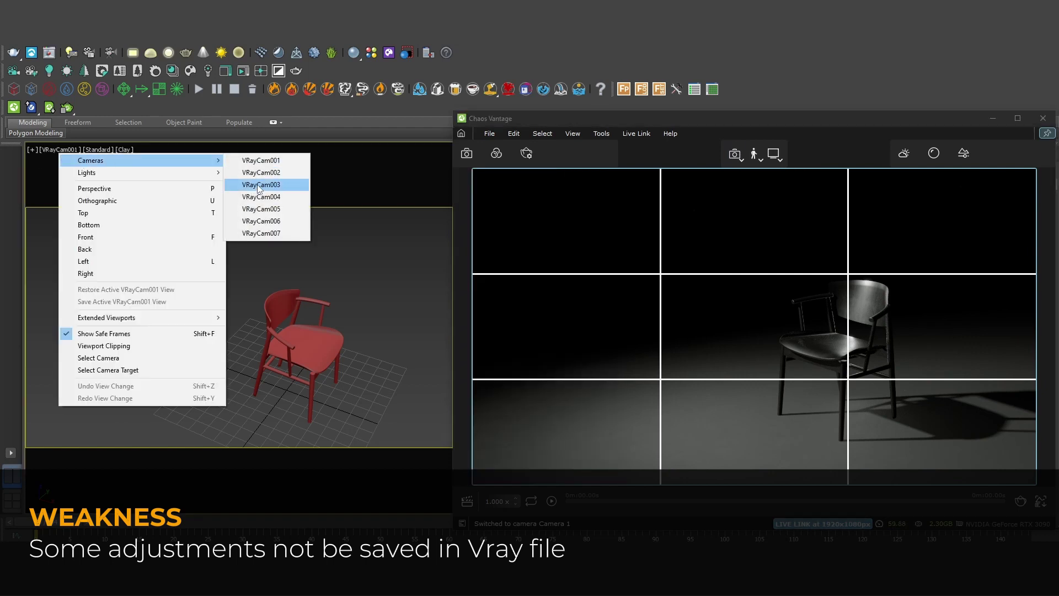
left_click(259, 186)
left_click(64, 151)
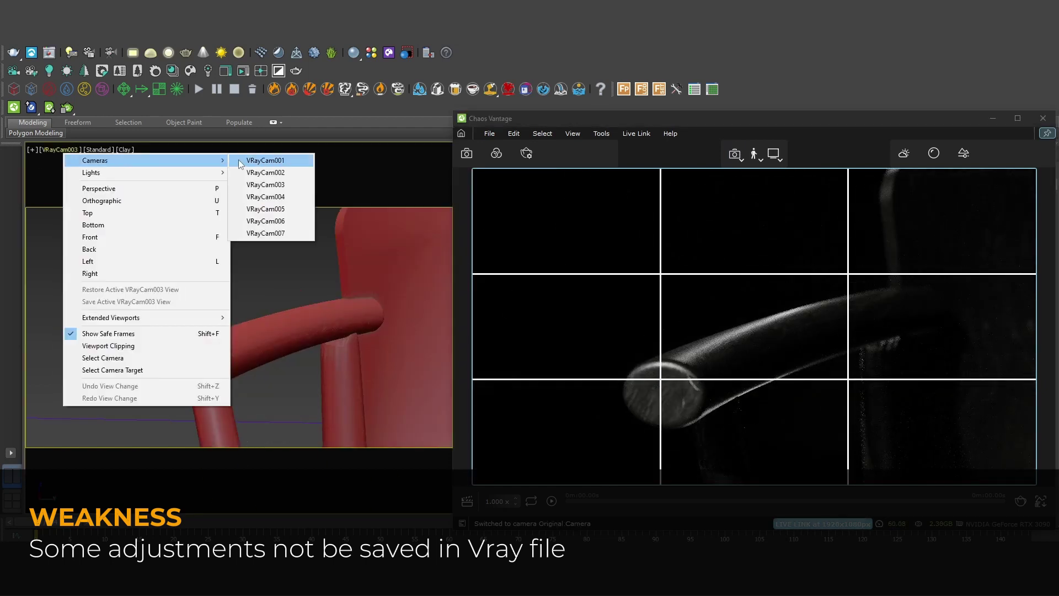
left_click(259, 161)
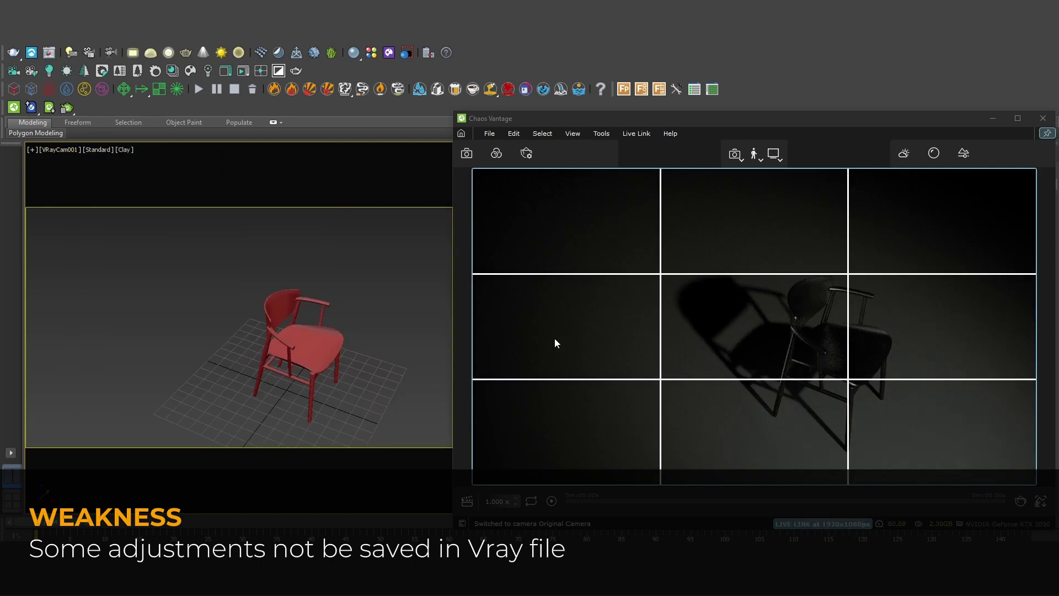
left_click(466, 157)
left_click(507, 427)
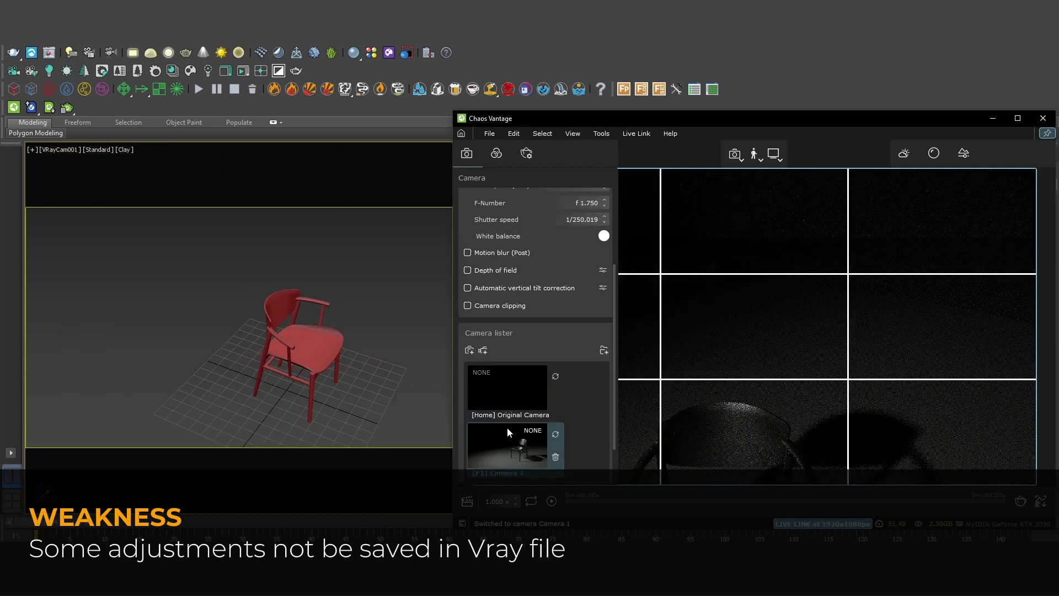
left_click(671, 436)
left_click(33, 108)
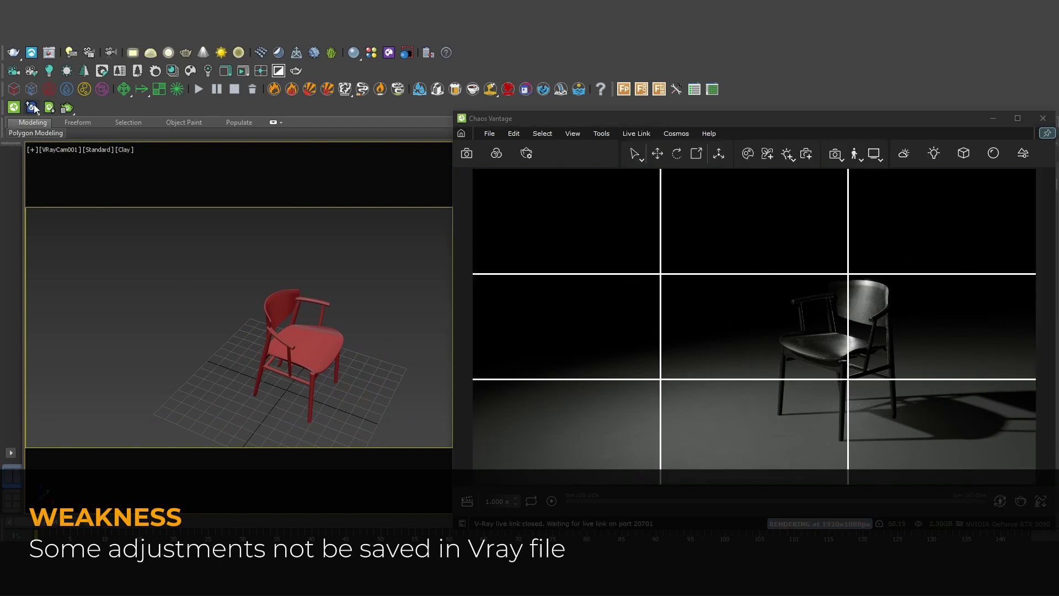
Step: Save the Vantage scene as Nendo chair-N01_Test 4.vantage
left_click(489, 133)
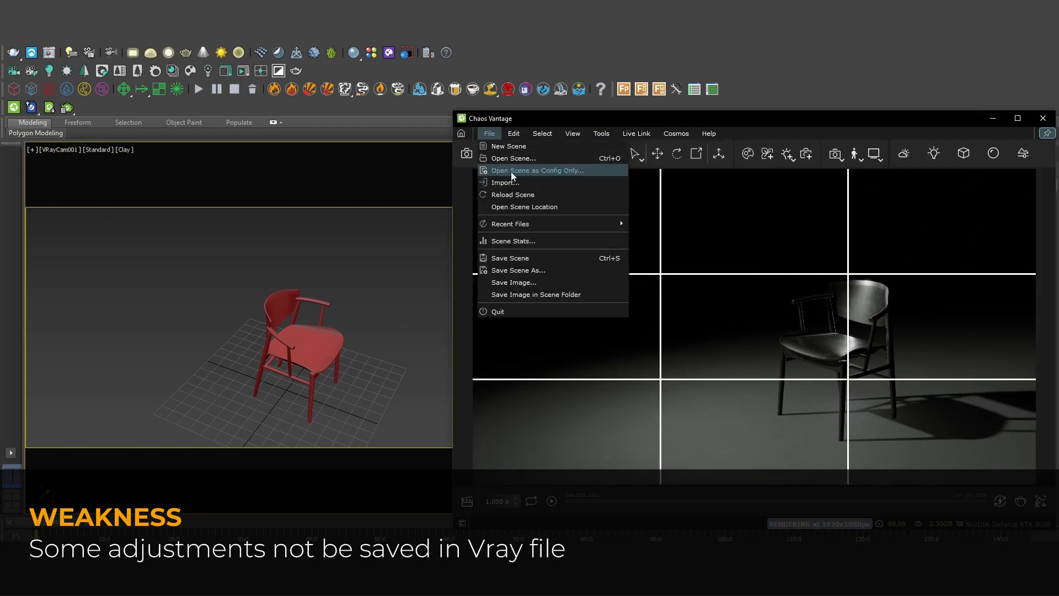
left_click(511, 258)
type("N")
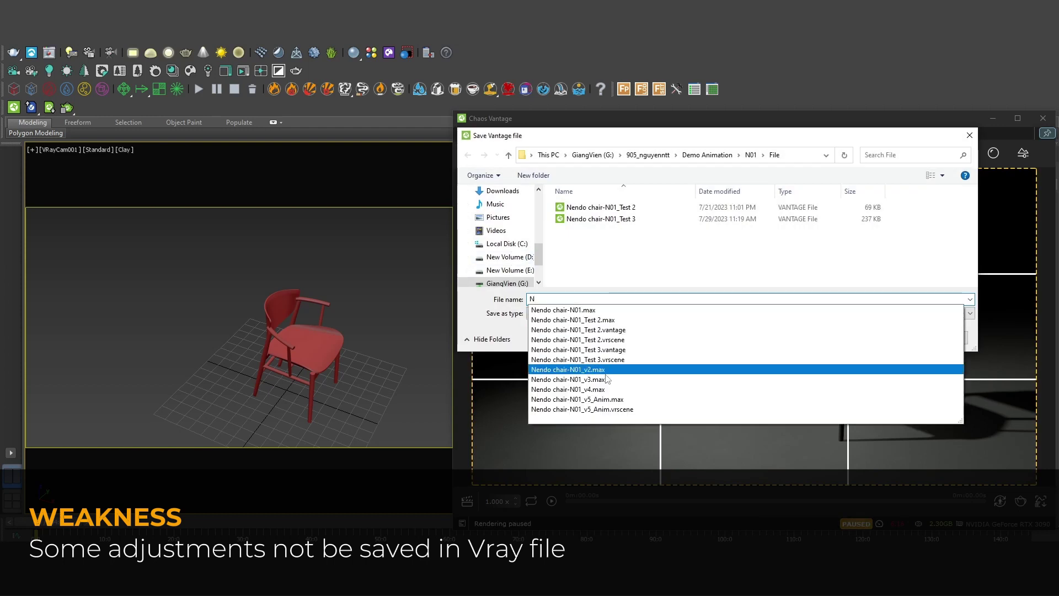
left_click(593, 320)
left_click(884, 340)
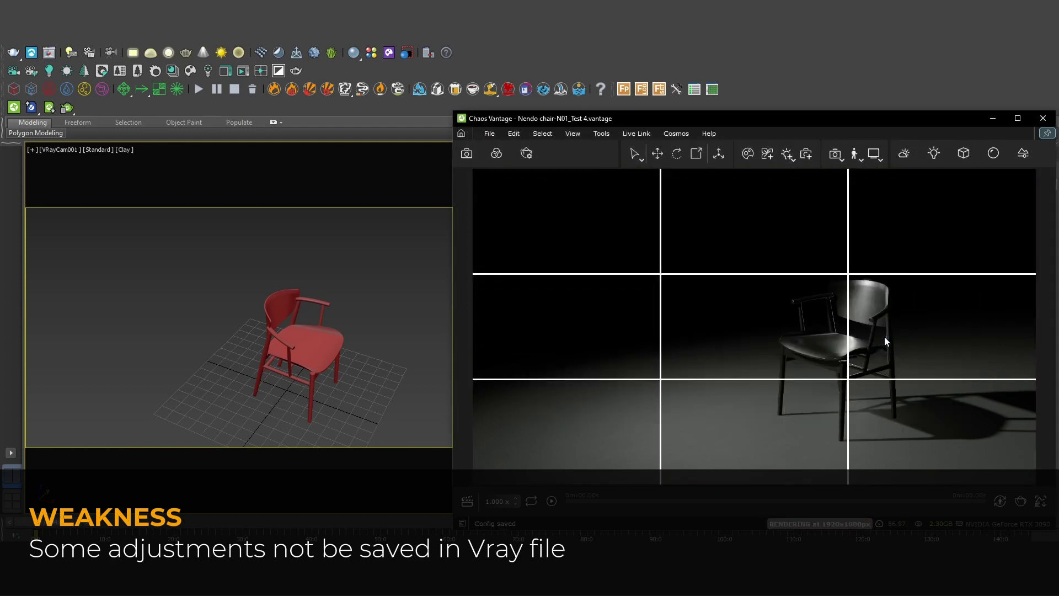
Step: Import the Vantage camera changes into 3ds Max
left_click(33, 108)
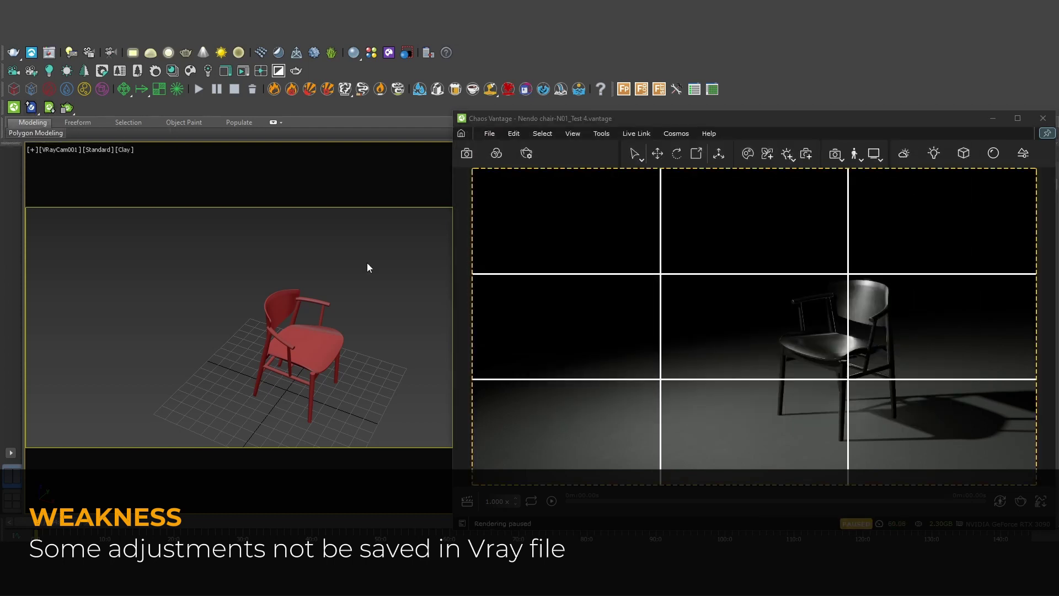
left_click(996, 121)
left_click(528, 330)
Step: Set Highlight burn to 0.200 and LUT Amount to 0.286, then overwrite the saved scene file
left_click(71, 150)
key("Escape")
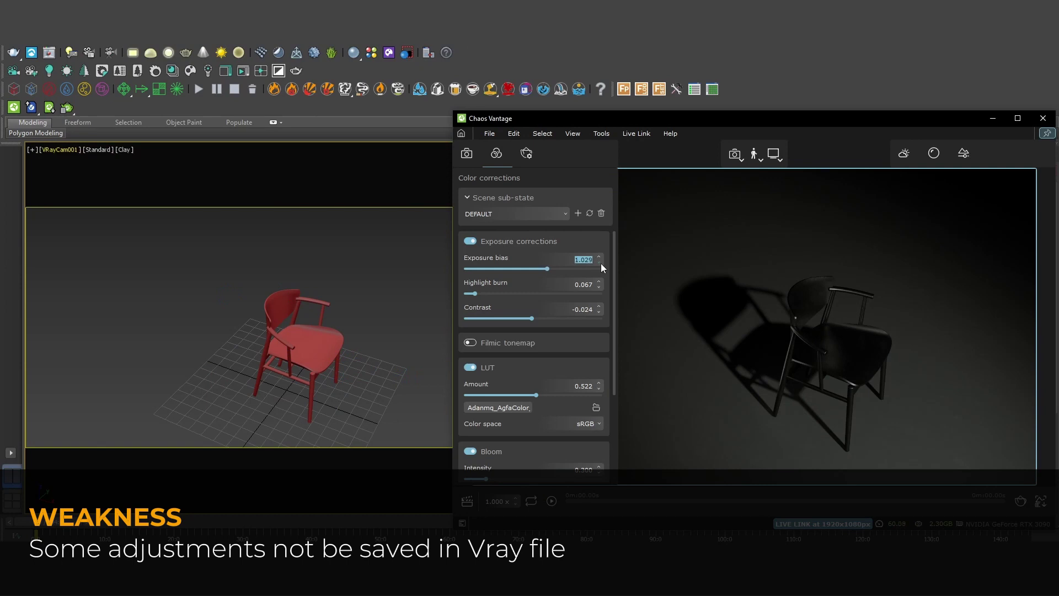
left_click(599, 256)
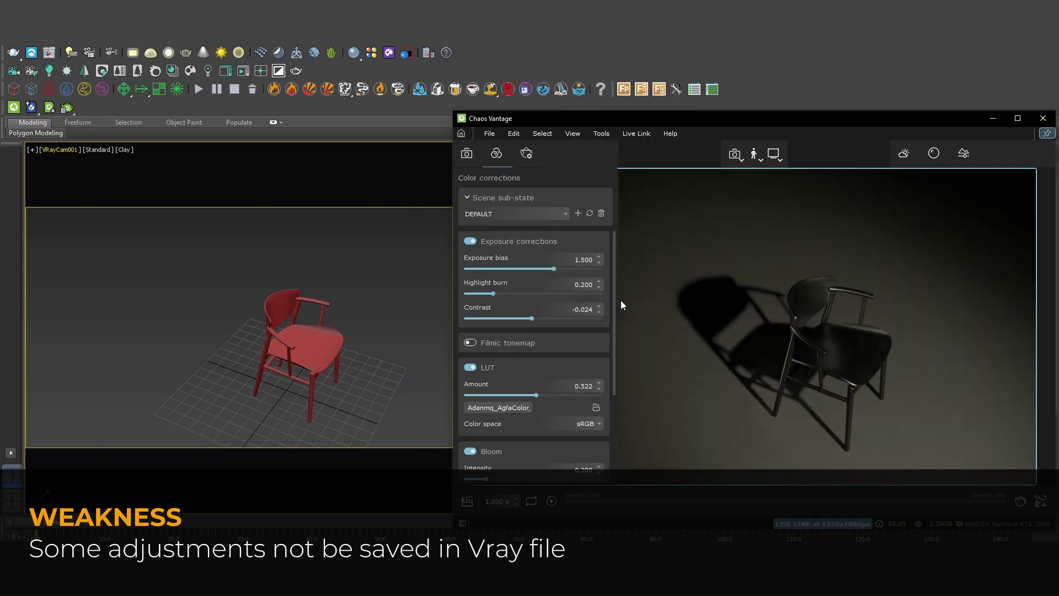
scroll(585, 331, "down", 1)
left_click_drag(537, 367, 505, 366)
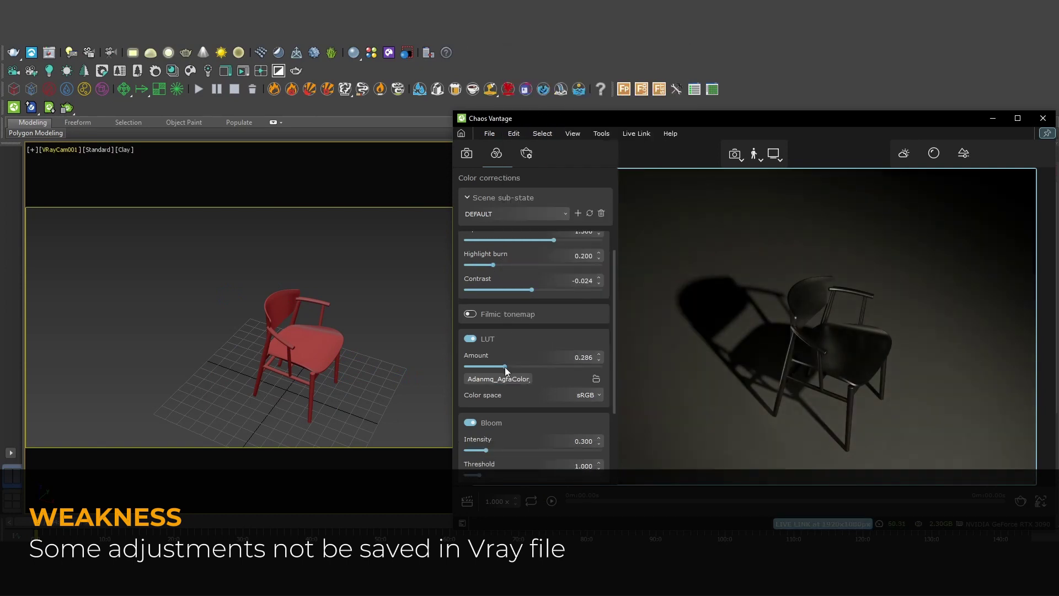
scroll(605, 386, "down", 3)
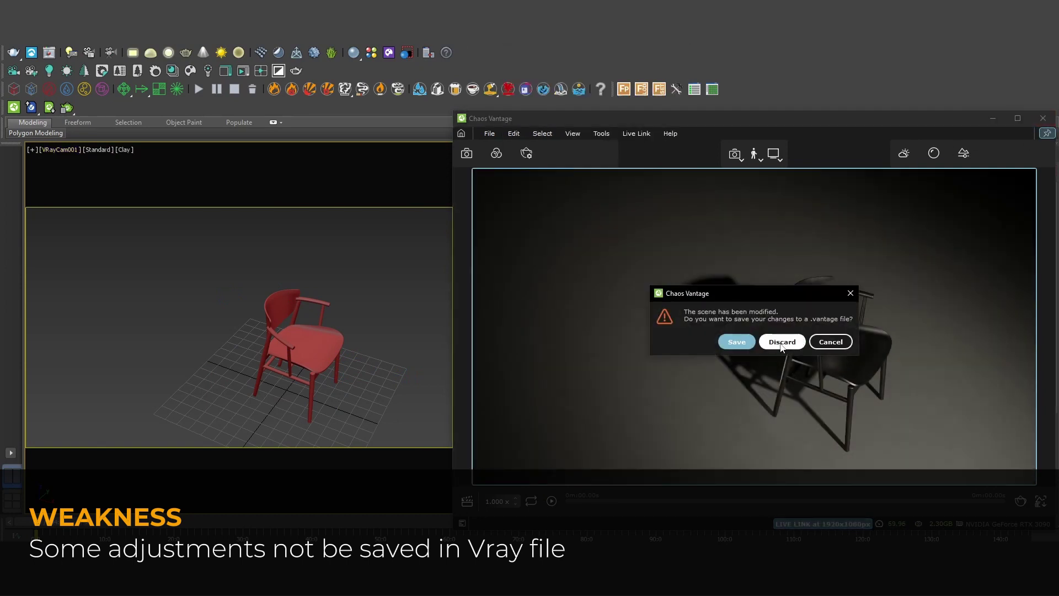
left_click(735, 340)
double_click(601, 230)
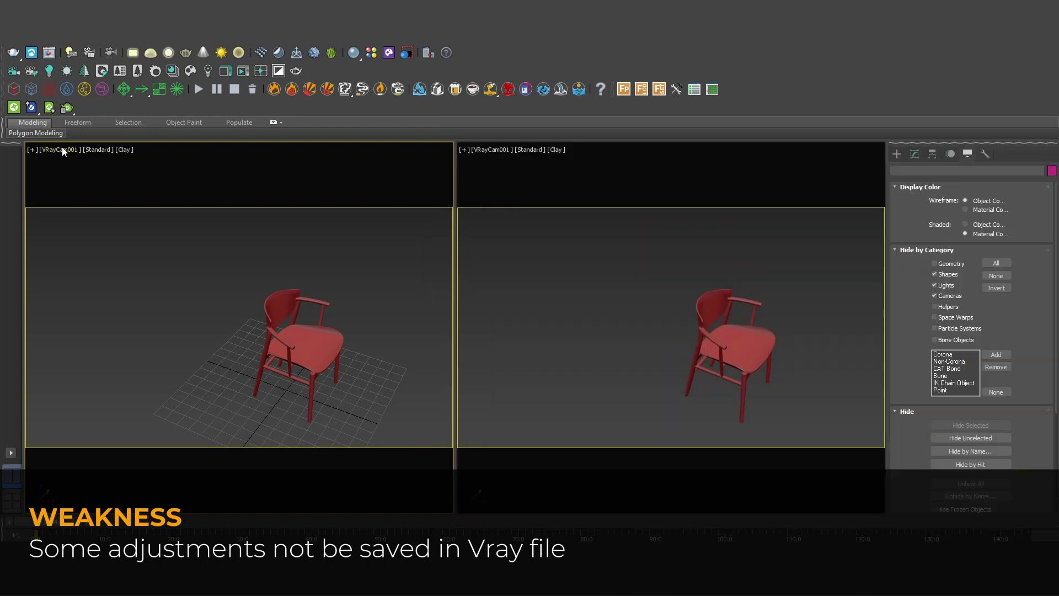
Step: Relaunch Chaos Vantage and open the saved chair scene file
left_click(15, 108)
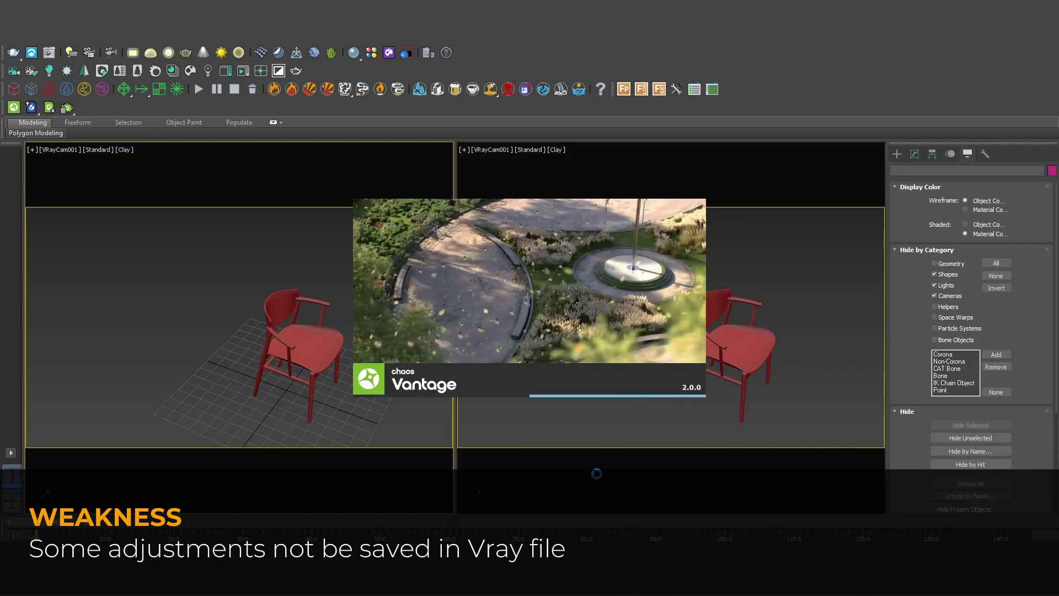
left_click(528, 337)
left_click(483, 134)
left_click(499, 155)
left_click(889, 337)
left_click(573, 269)
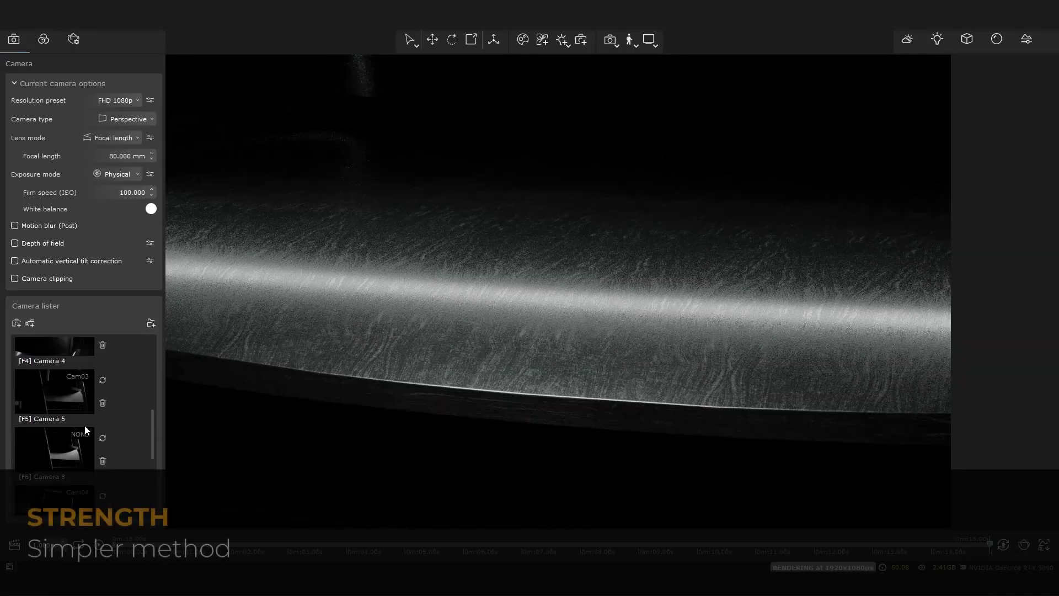
Step: View through Camera 2 with depth of field on, film speed 100 and F-Number 1.000
left_click(80, 436)
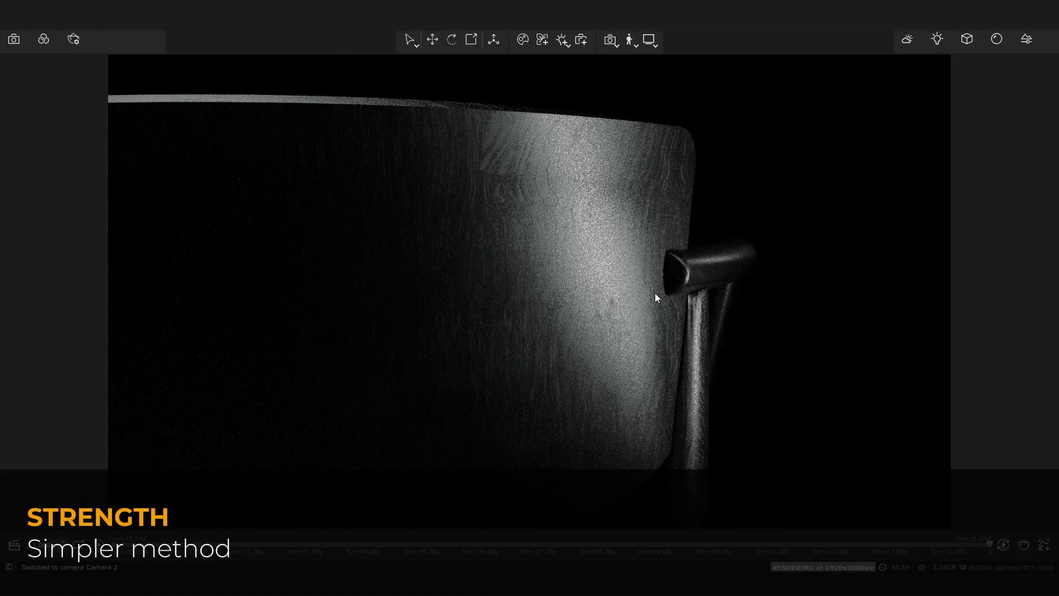
left_click(13, 39)
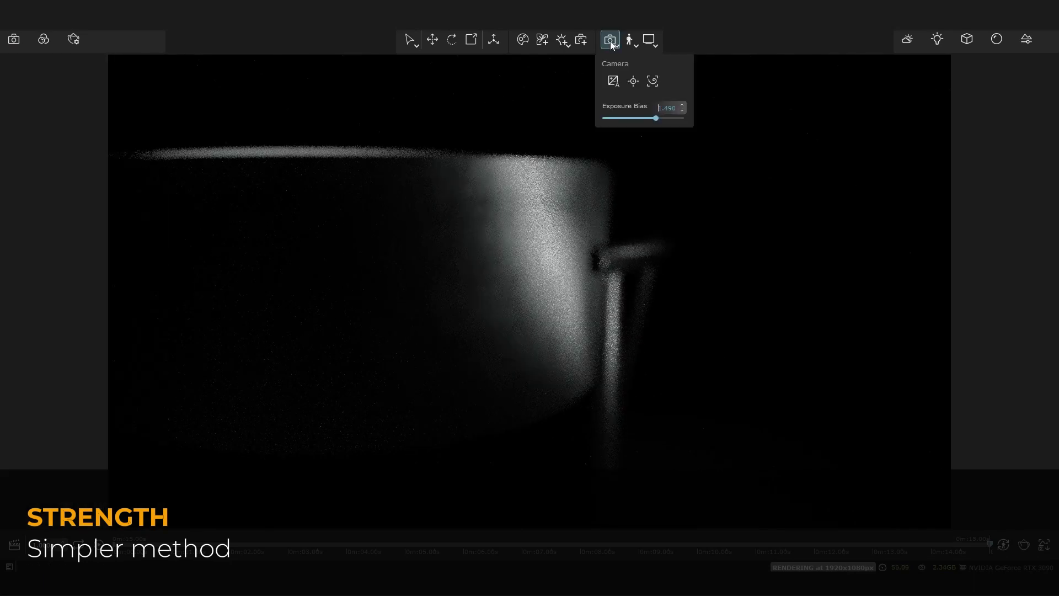
left_click(634, 81)
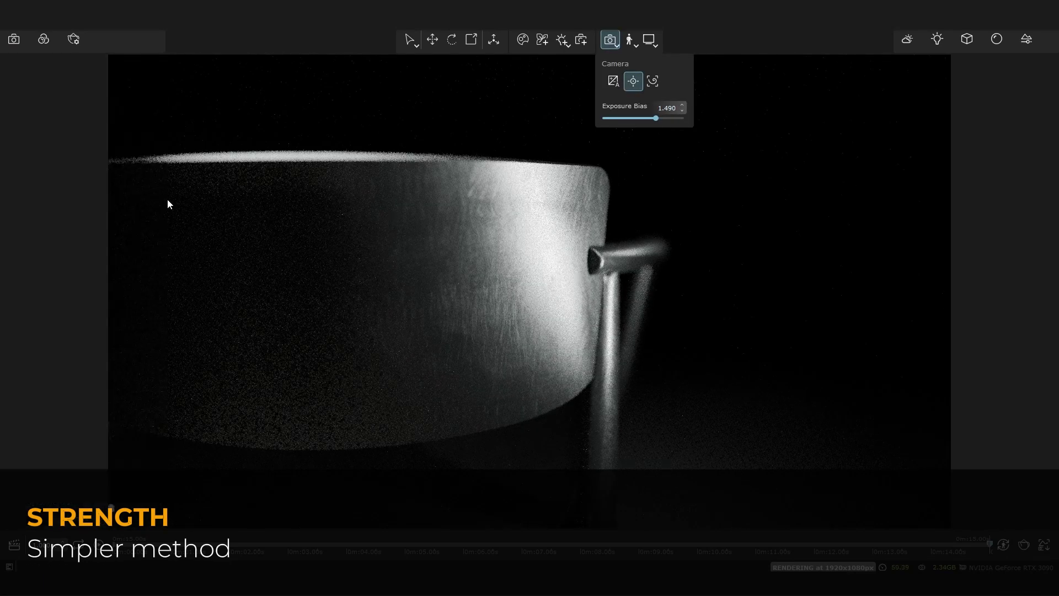
left_click(13, 39)
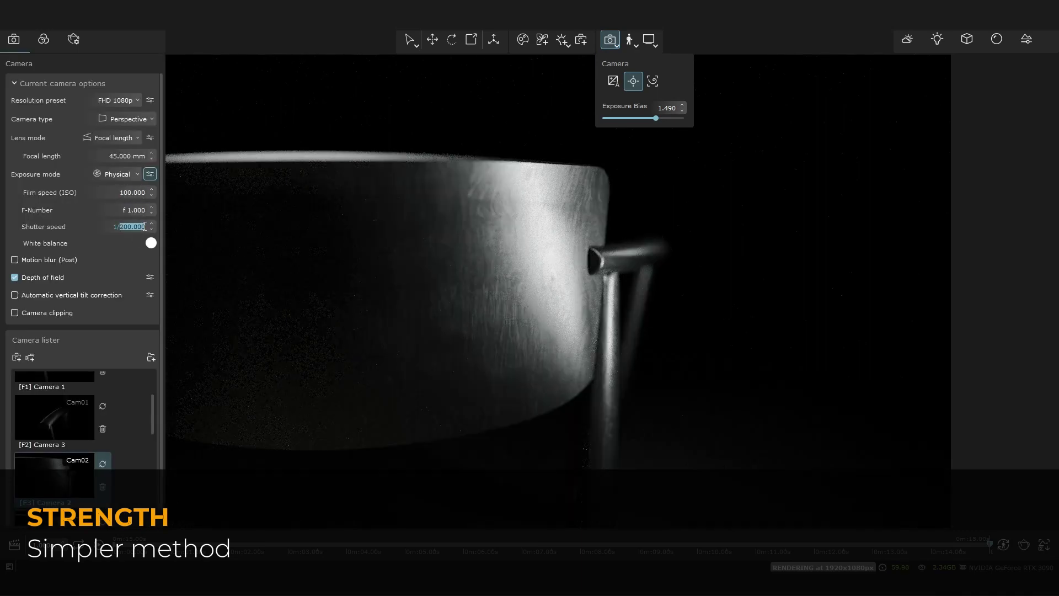
left_click(44, 39)
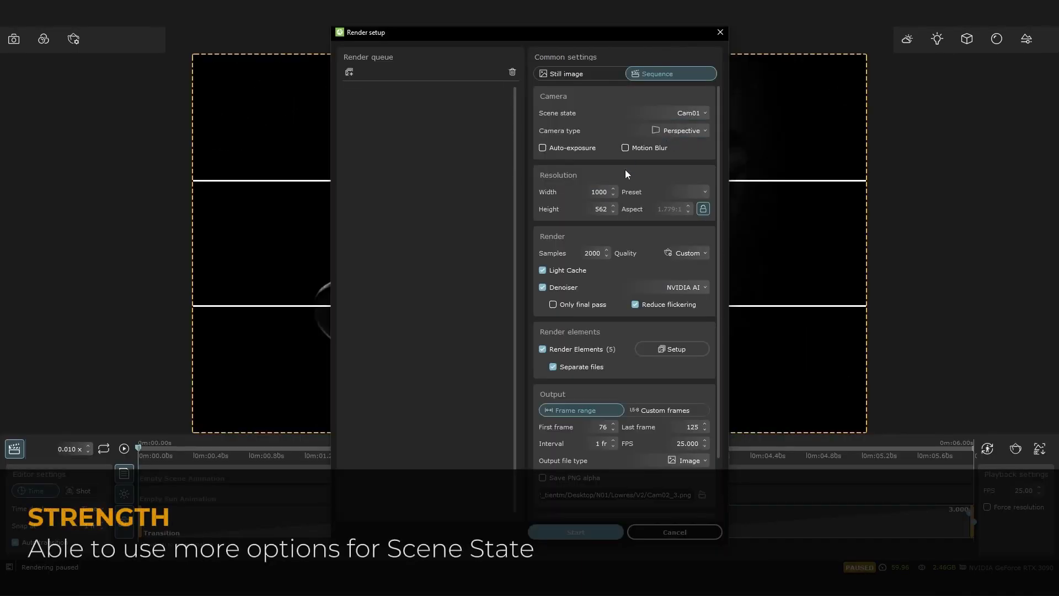
Step: Queue a Cam02 sequence render at 1000 samples, render elements off, output as MP4
left_click(697, 192)
left_click(697, 191)
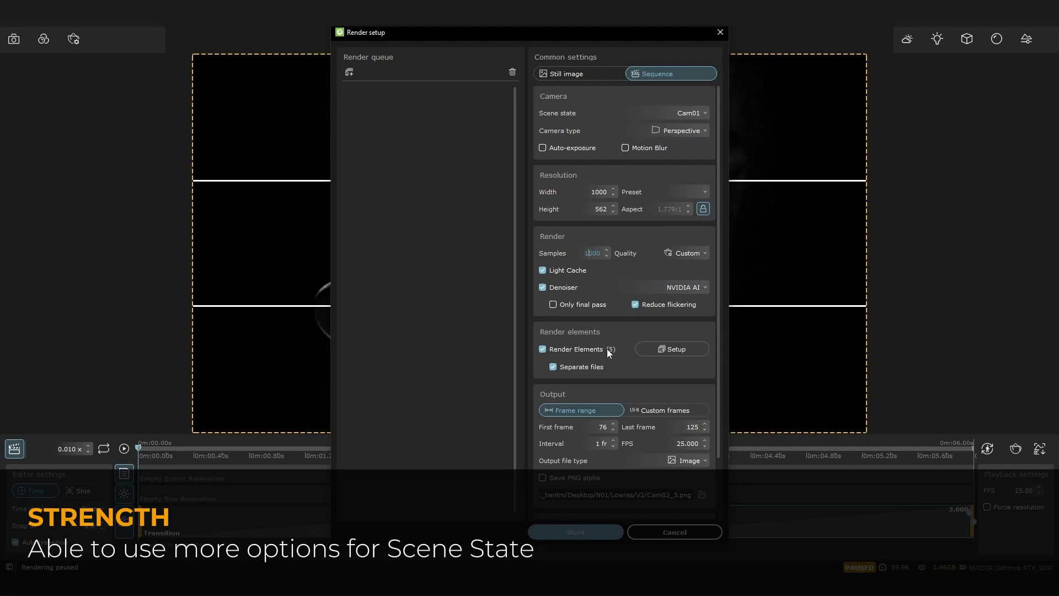
left_click(543, 349)
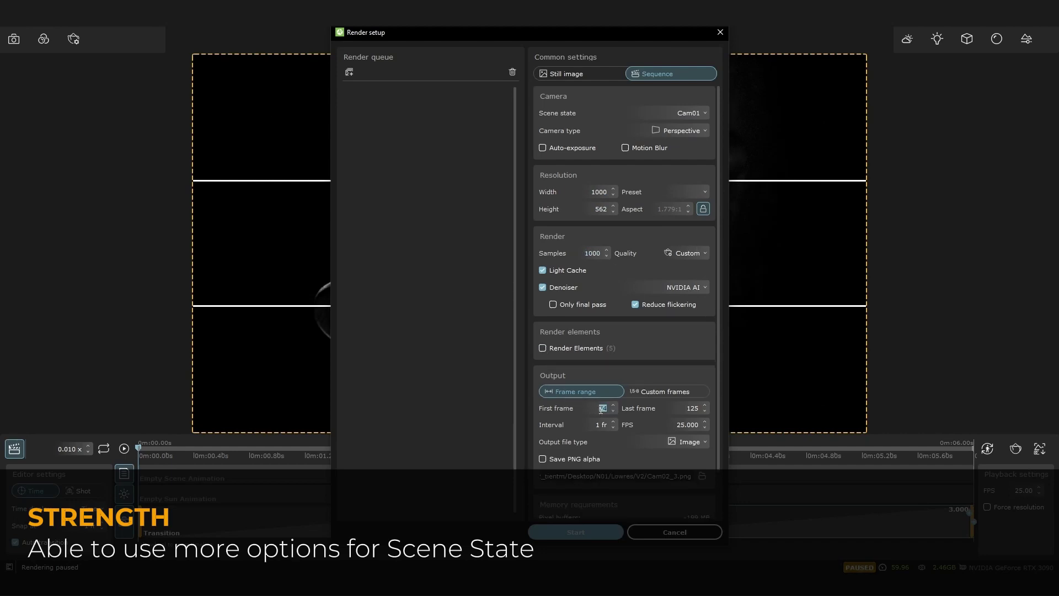
left_click(703, 446)
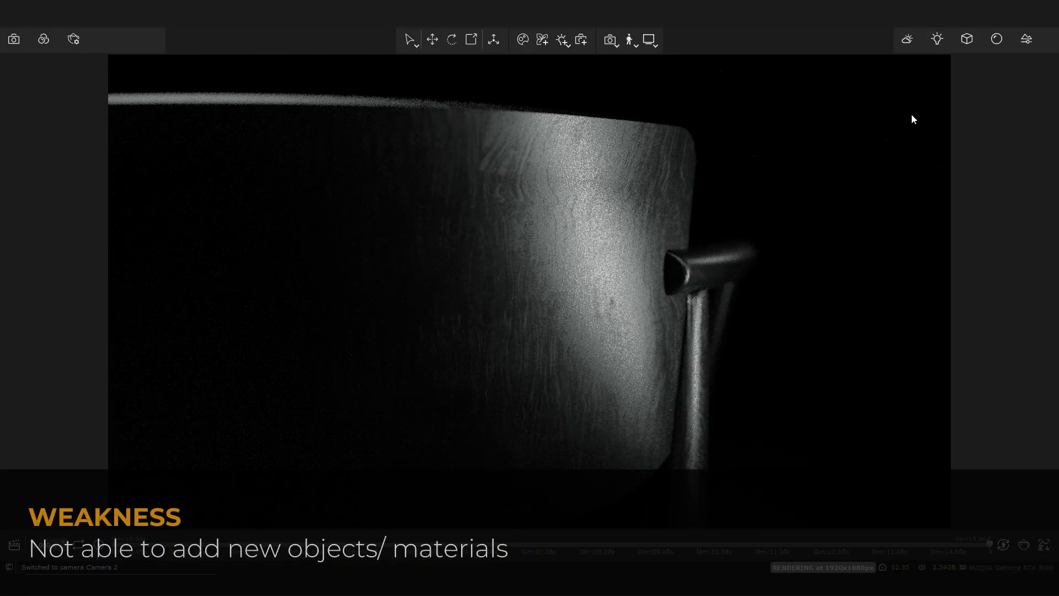
Step: Inspect Material #12 in the scene's materials list
left_click(997, 38)
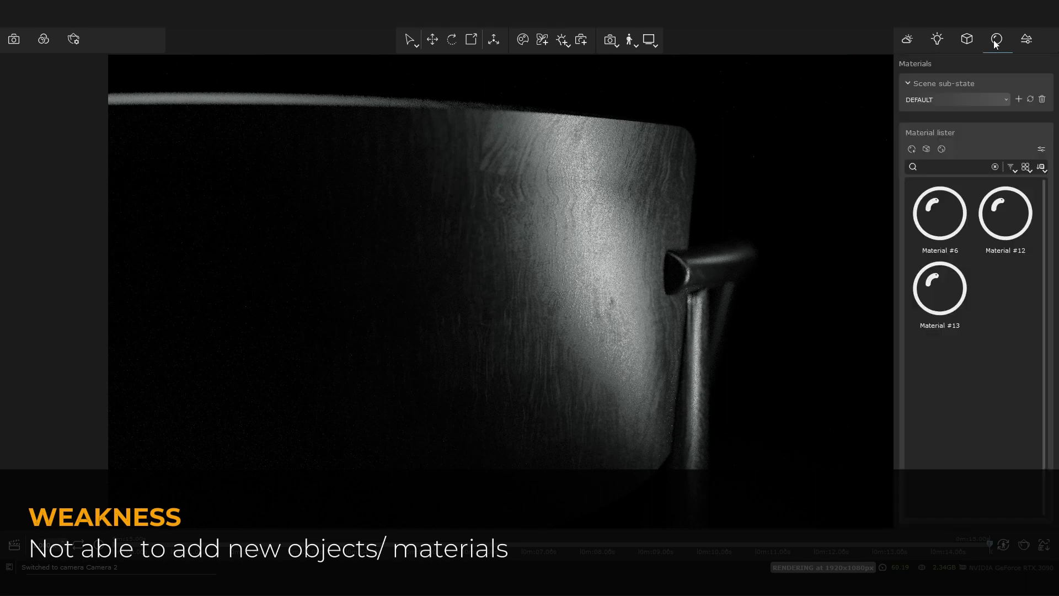
left_click(981, 224)
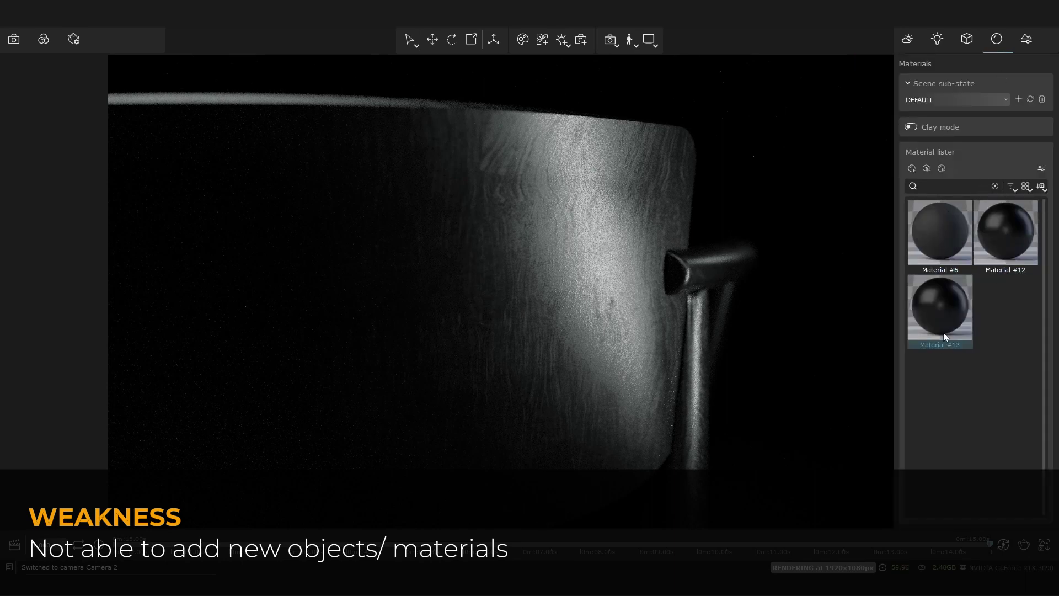
left_click(997, 38)
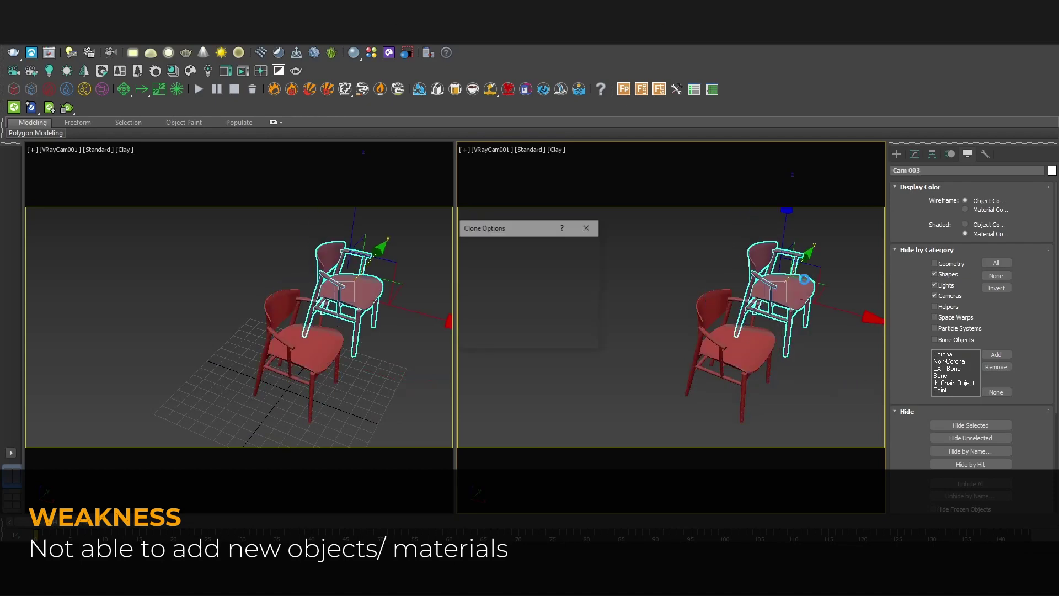
Step: Import the dropped scene's chair geometry and materials and move the new chairs up and right
left_click(568, 331)
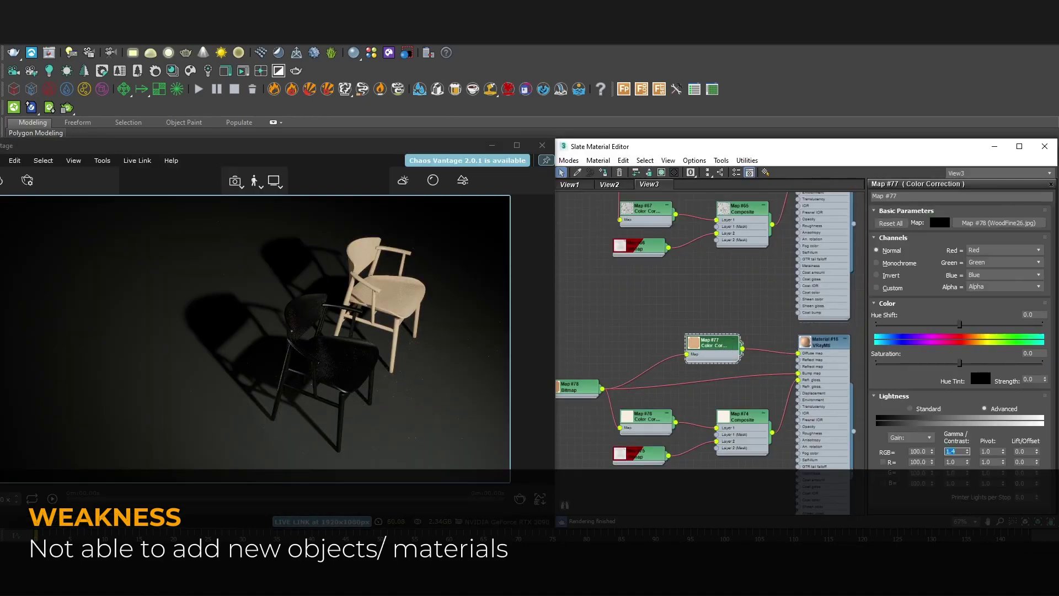
right_click(656, 277)
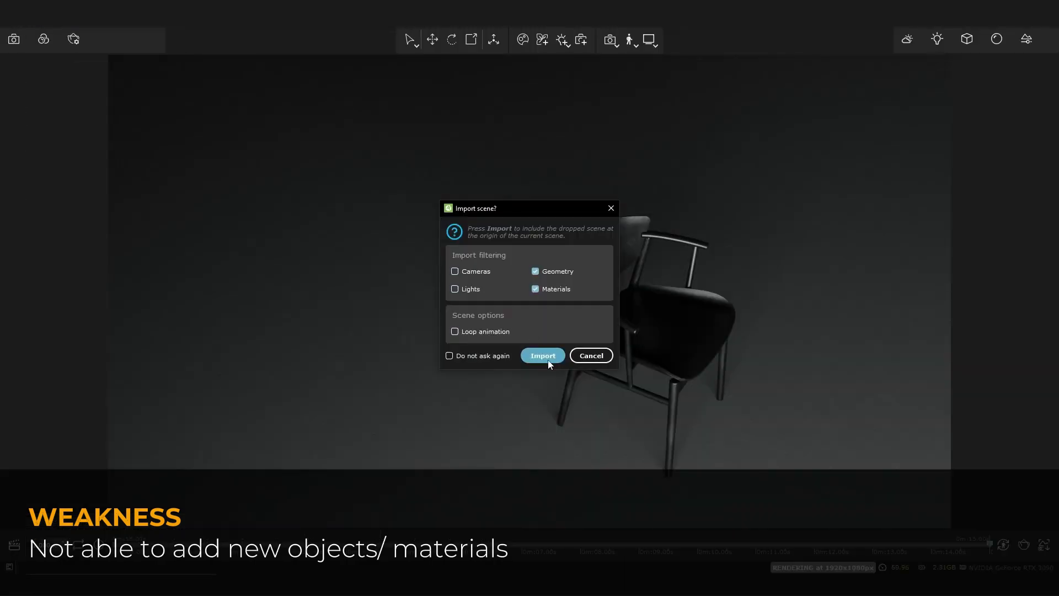
left_click(542, 356)
left_click_drag(626, 403, 709, 301)
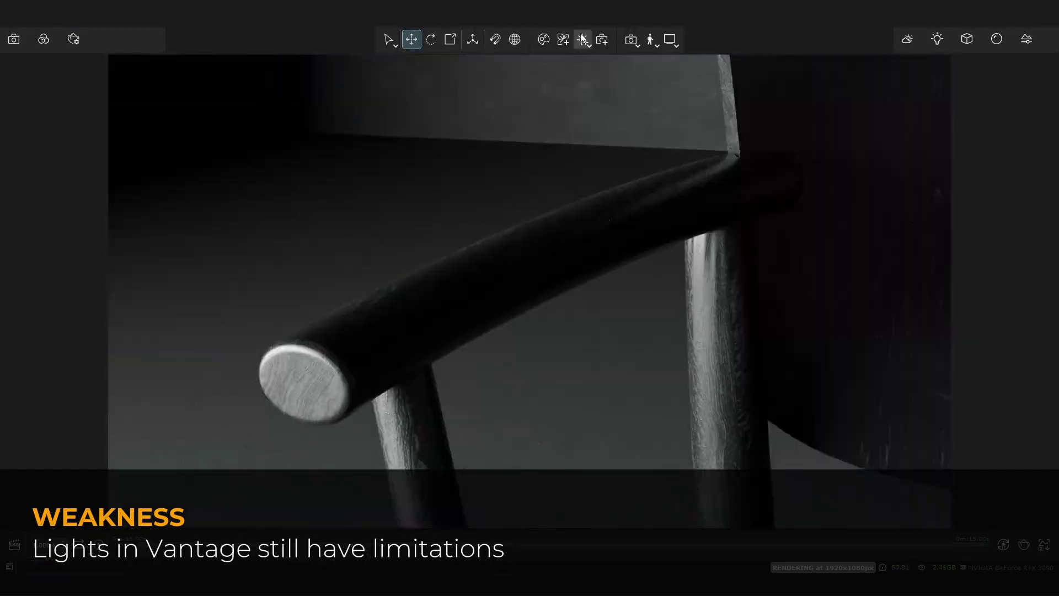
Step: Add a rectangle light, rotate it, and resize it to about 15.5 wide by 3.2 high
left_click(584, 40)
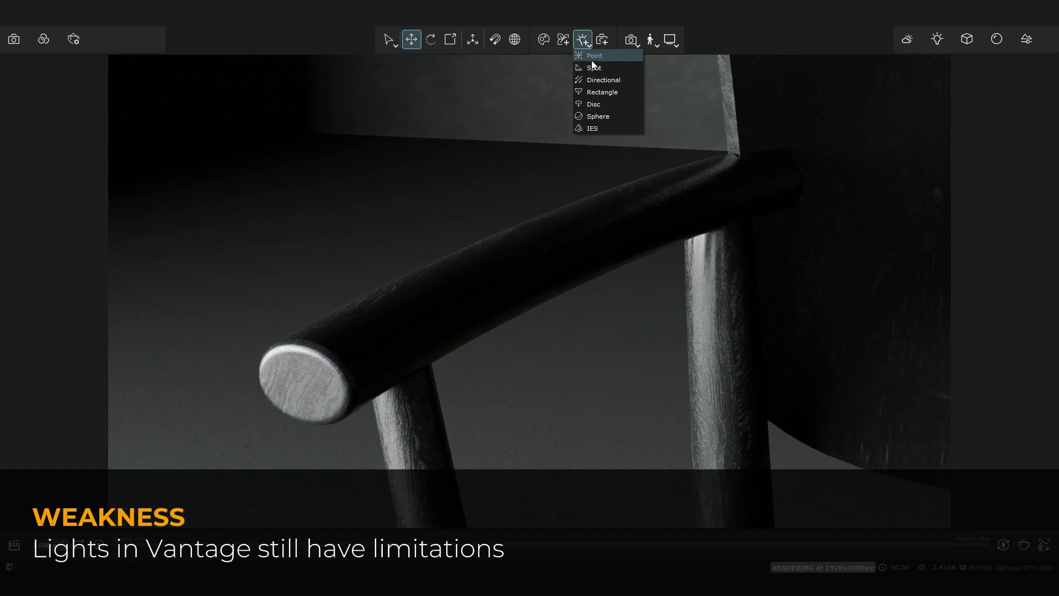
left_click(599, 92)
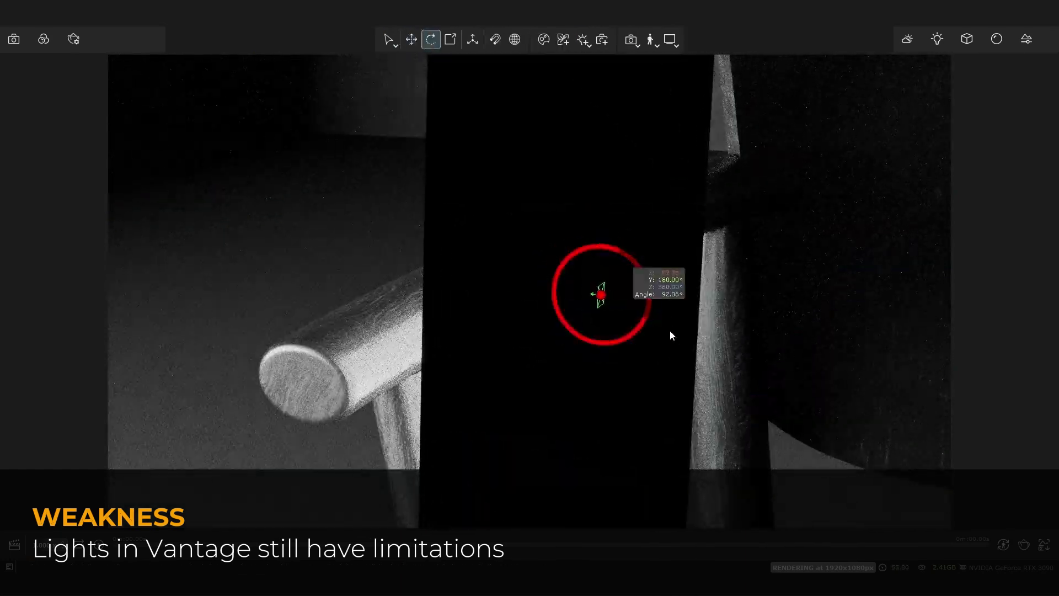
left_click_drag(670, 330, 634, 307)
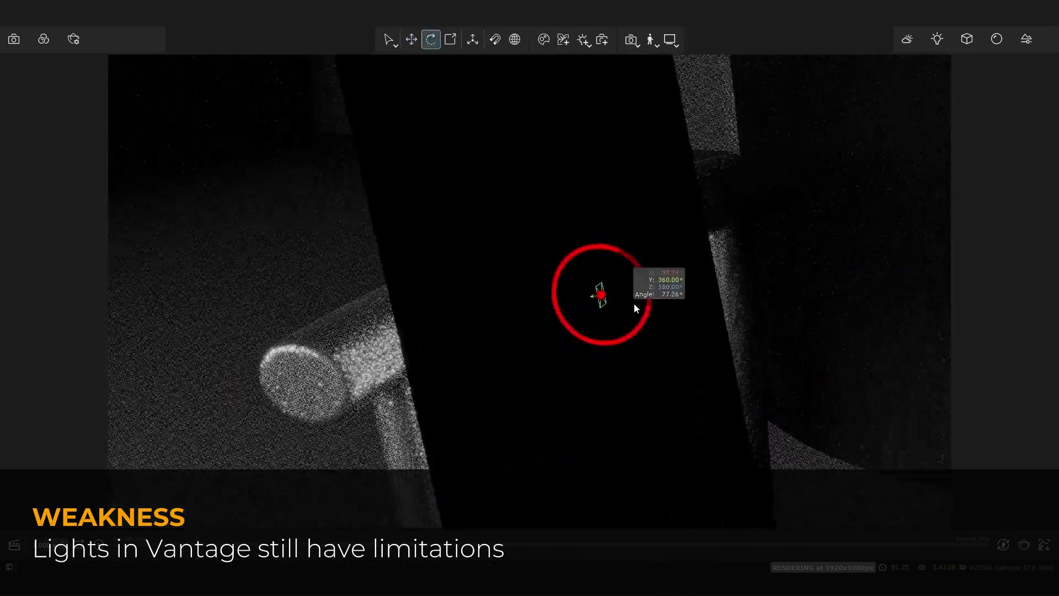
left_click(937, 39)
left_click(918, 186)
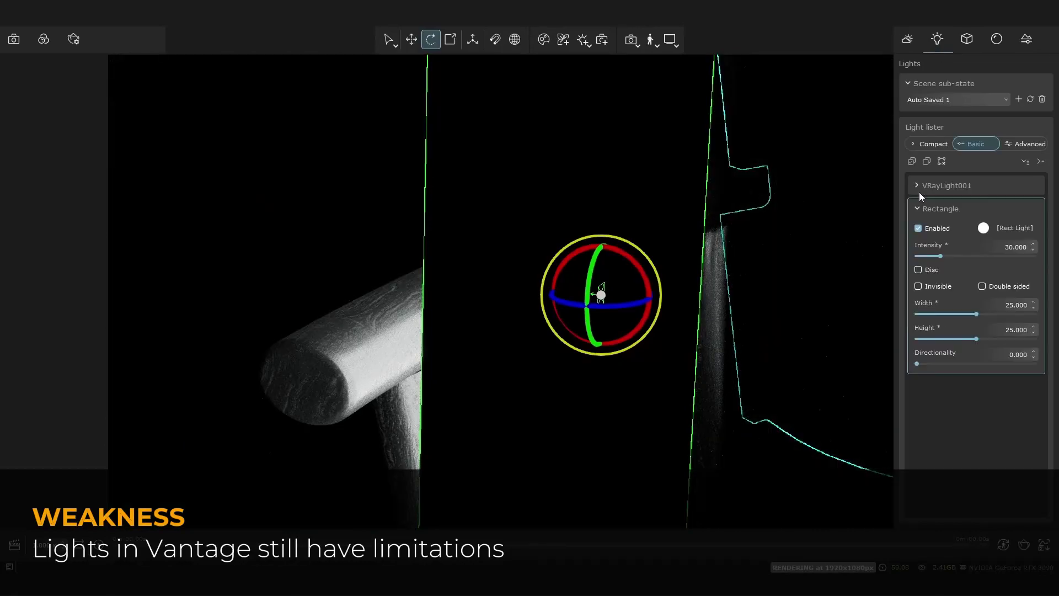
left_click_drag(977, 314, 924, 337)
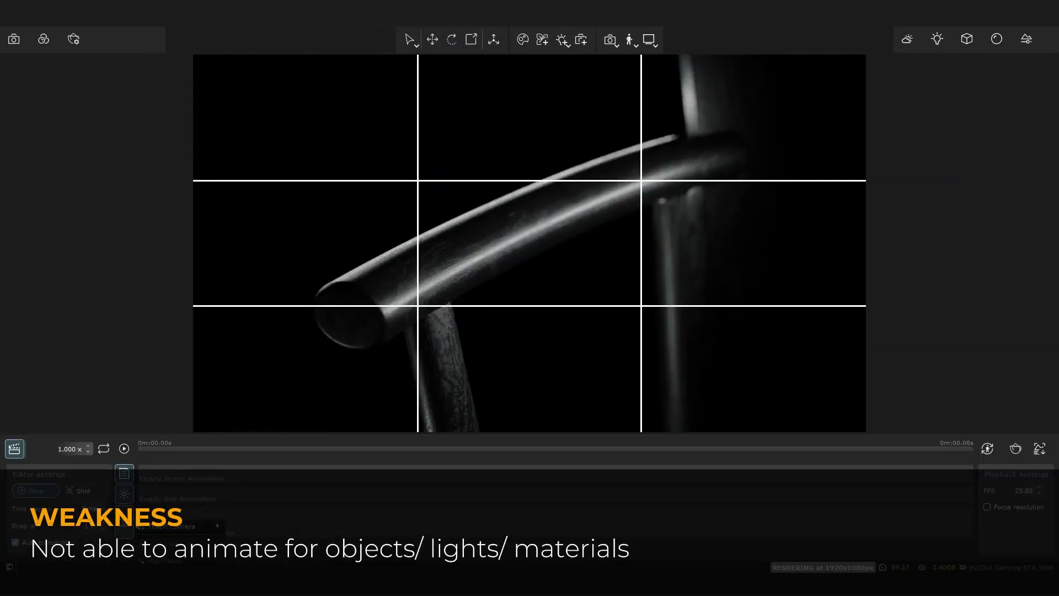
Step: Switch to Camera 3, add a saved camera to the timeline, and set its transition to 3 seconds
key("F3")
scroll(127, 378, "down", 2)
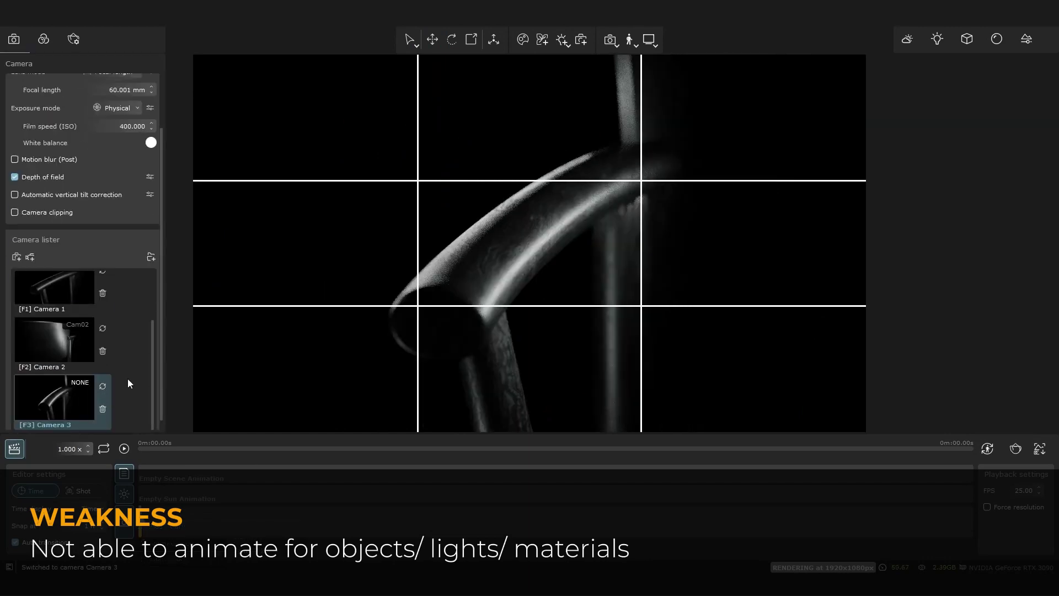
left_click_drag(58, 321, 502, 522)
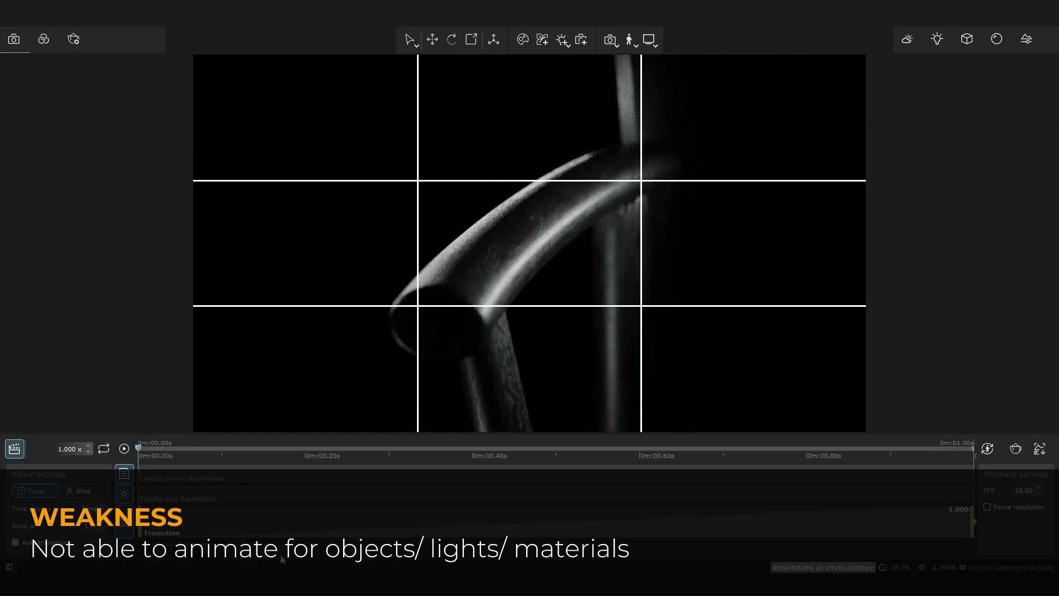
right_click(502, 522)
left_click(546, 469)
left_click(601, 501)
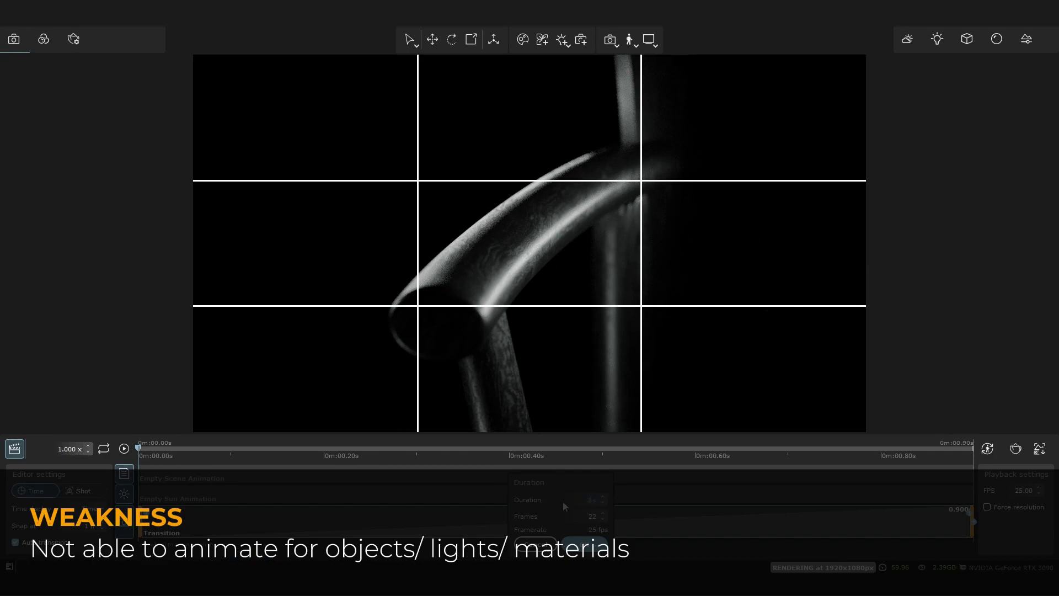
type("3")
key("Return")
Step: Adjust the third transition's duration and play back the camera animation
left_click(124, 449)
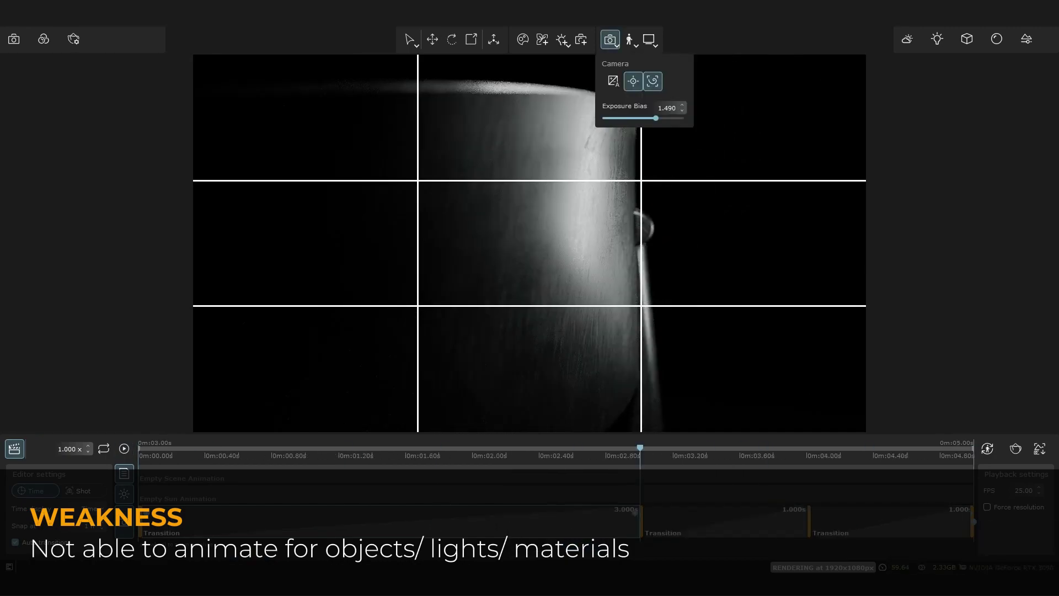
right_click(927, 522)
left_click(955, 406)
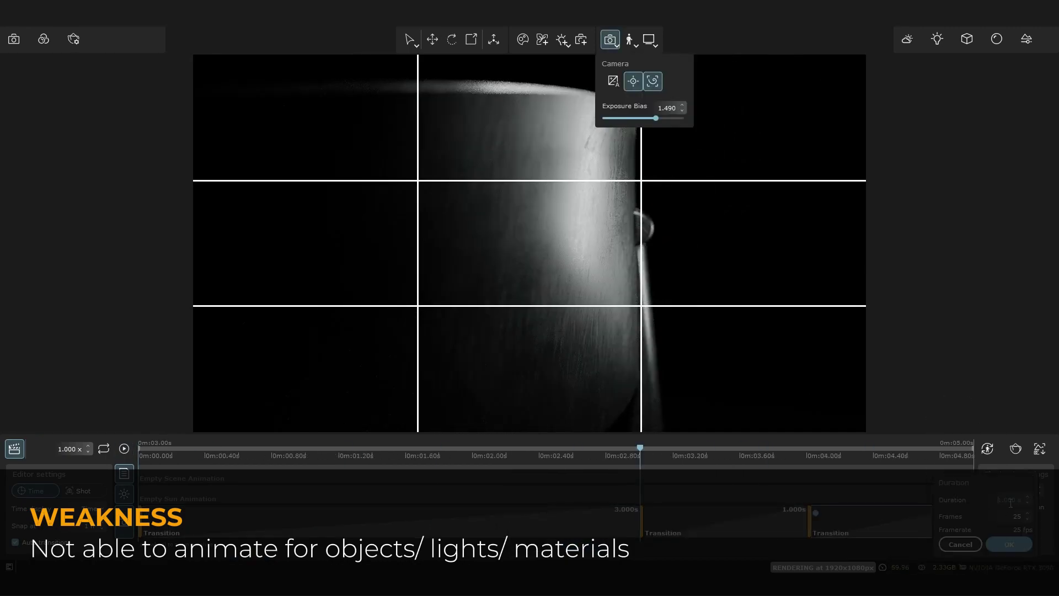
left_click(124, 449)
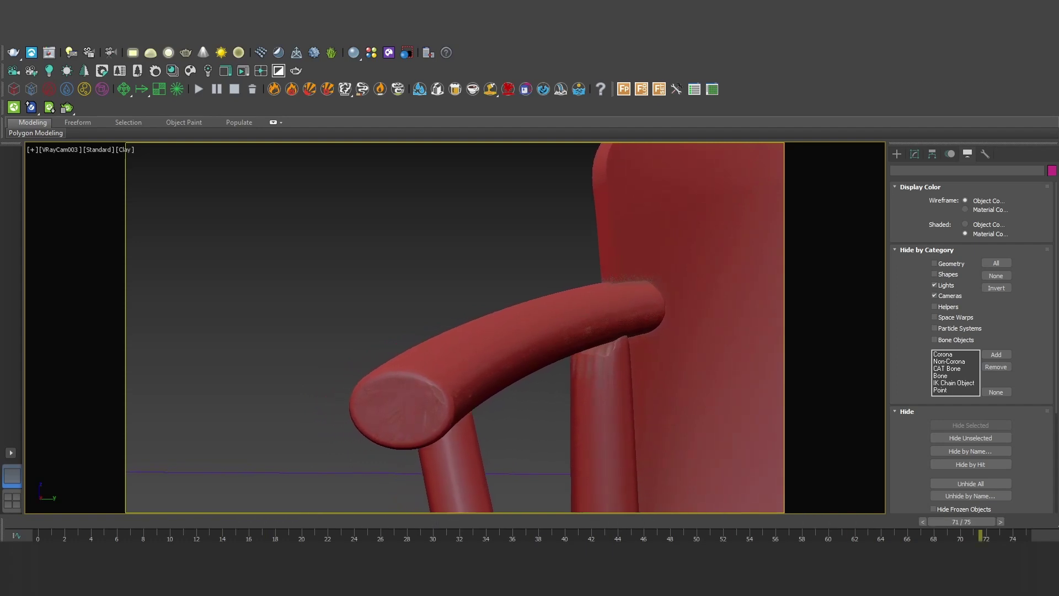
Step: Export the chair scene through the .vrscene exporter with Export animation ticked
right_click(401, 278)
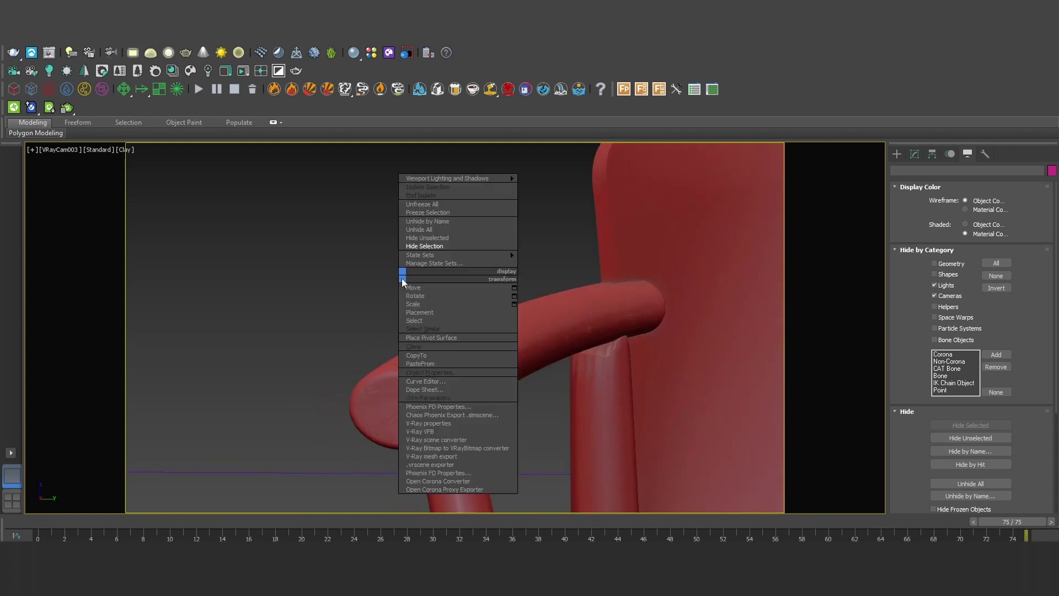
left_click(434, 465)
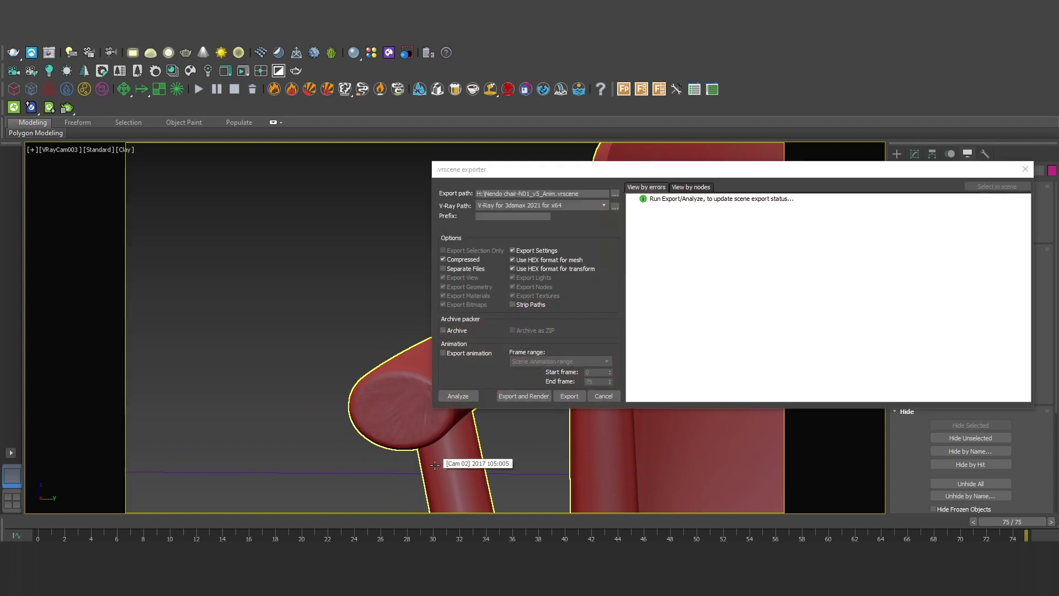
left_click(478, 356)
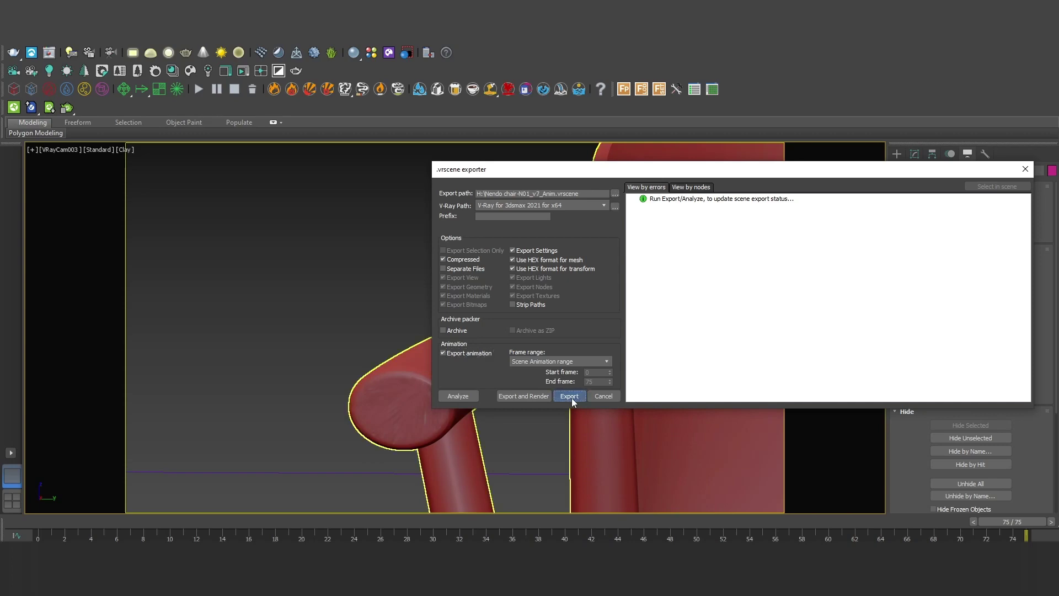
left_click(570, 397)
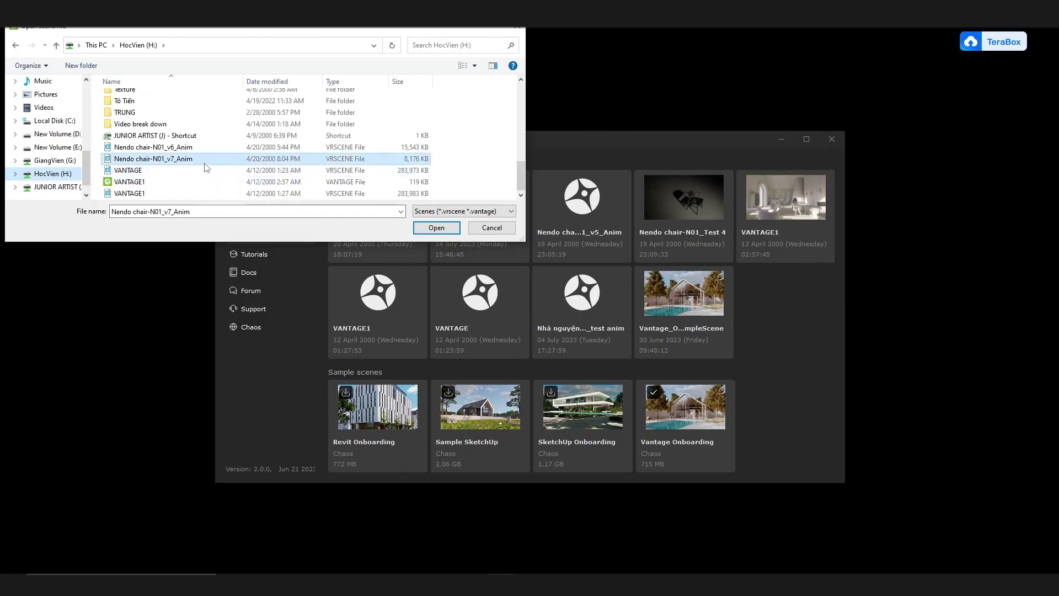
Step: Open Nendo chair-N01_v7_Anim.vrscene, play its animation in the timeline editor, then open the Camera panel
left_click(432, 228)
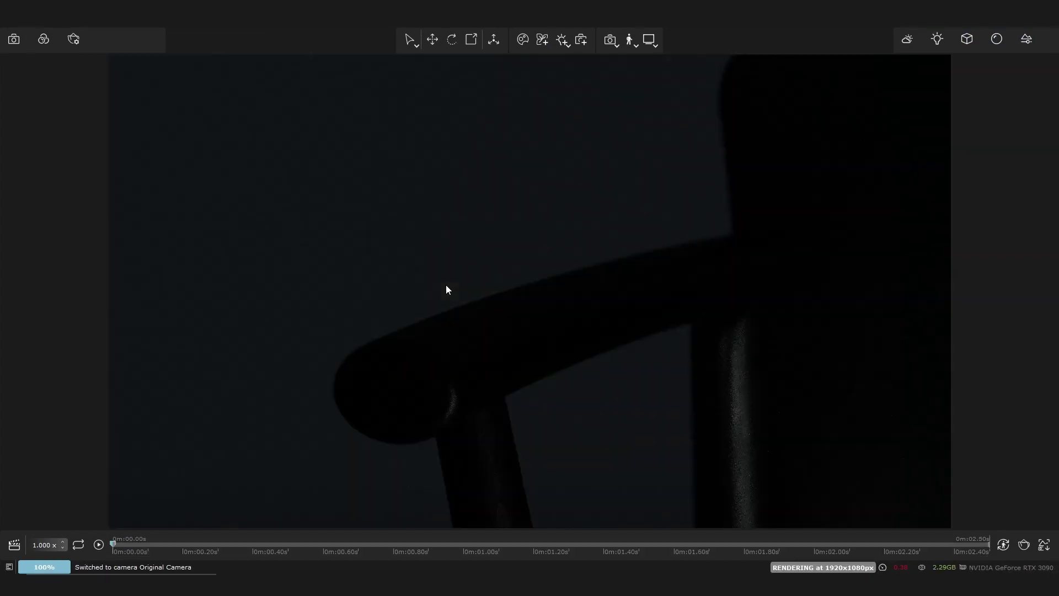
left_click(15, 546)
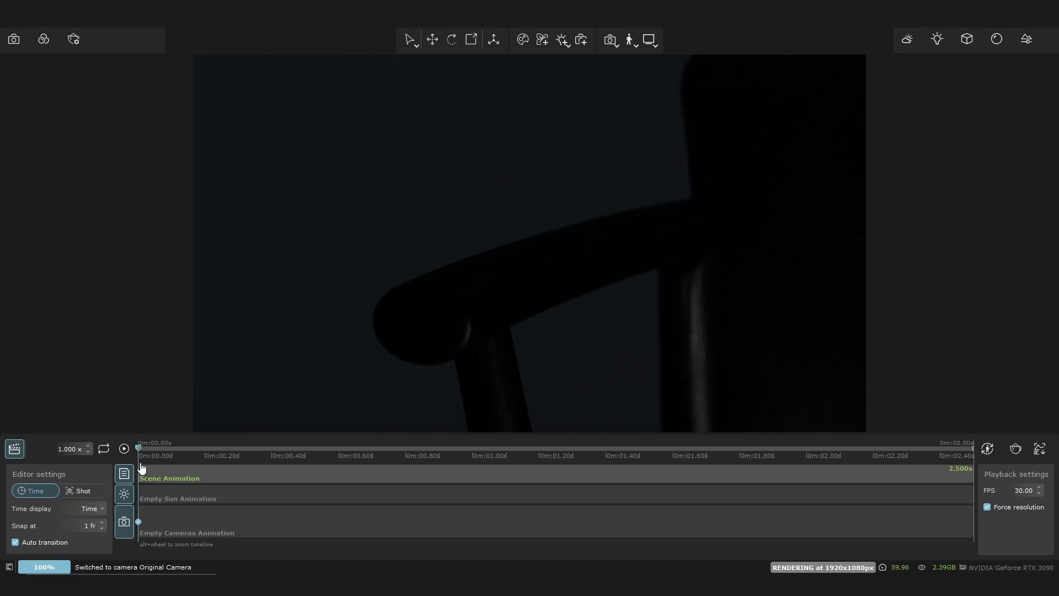
left_click(124, 448)
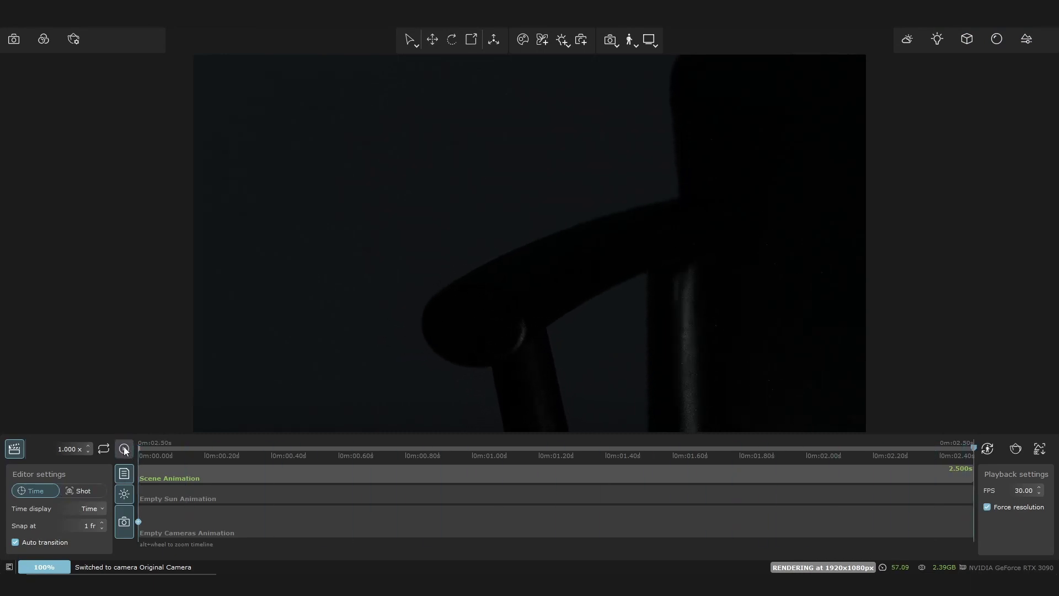
left_click(13, 39)
scroll(108, 399, "down", 3)
scroll(108, 393, "up", 1)
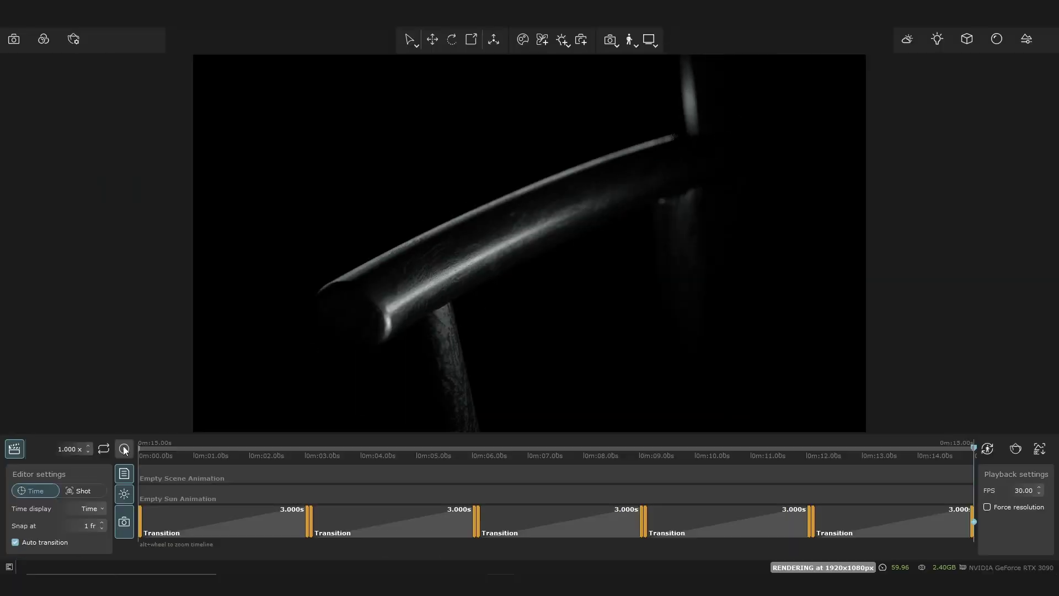
left_click(123, 449)
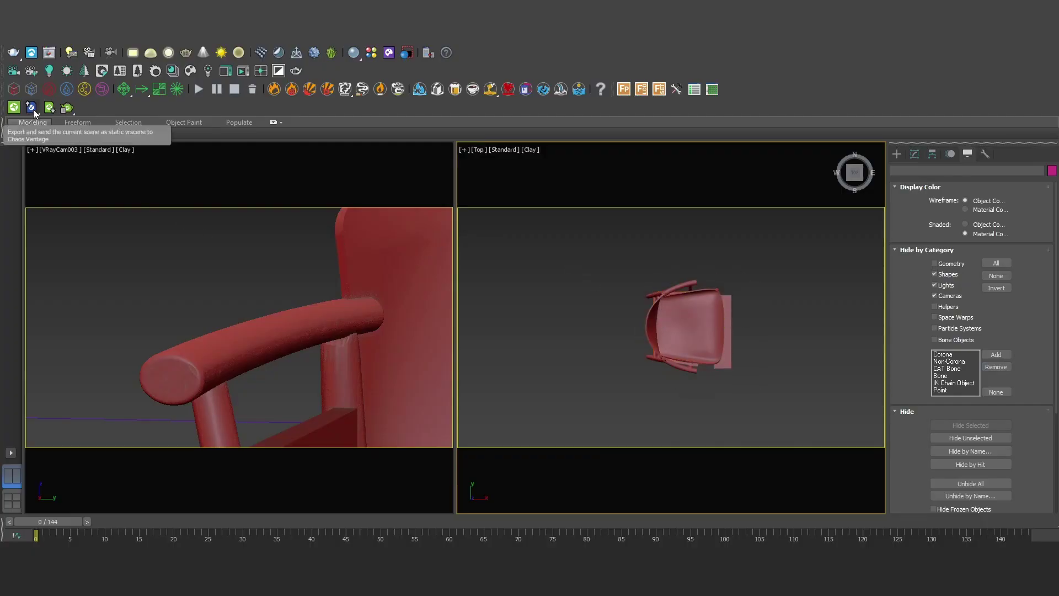
Step: Import changes from Vantage by opening the saved .vantage file
left_click(48, 108)
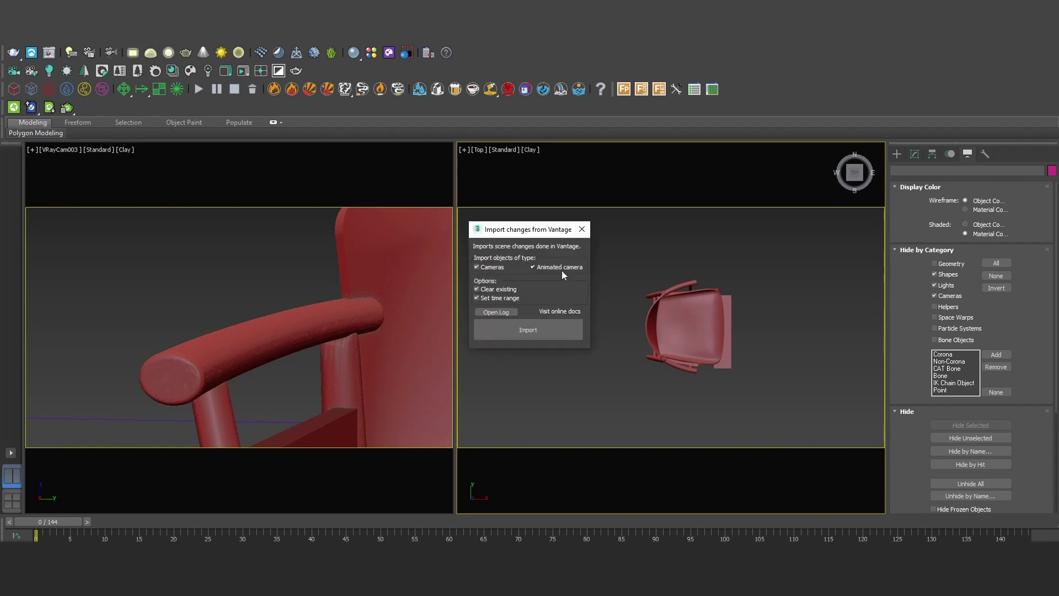
left_click(528, 329)
left_click(182, 98)
left_click(449, 342)
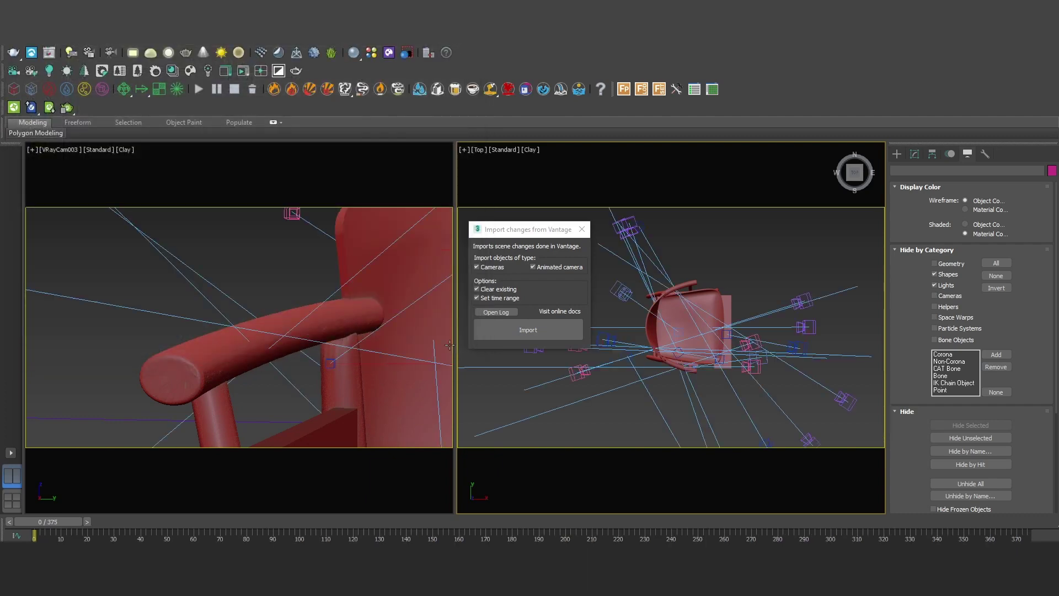
Step: Set the viewport to the VantageCamPath_001 camera and play its animation
left_click(582, 229)
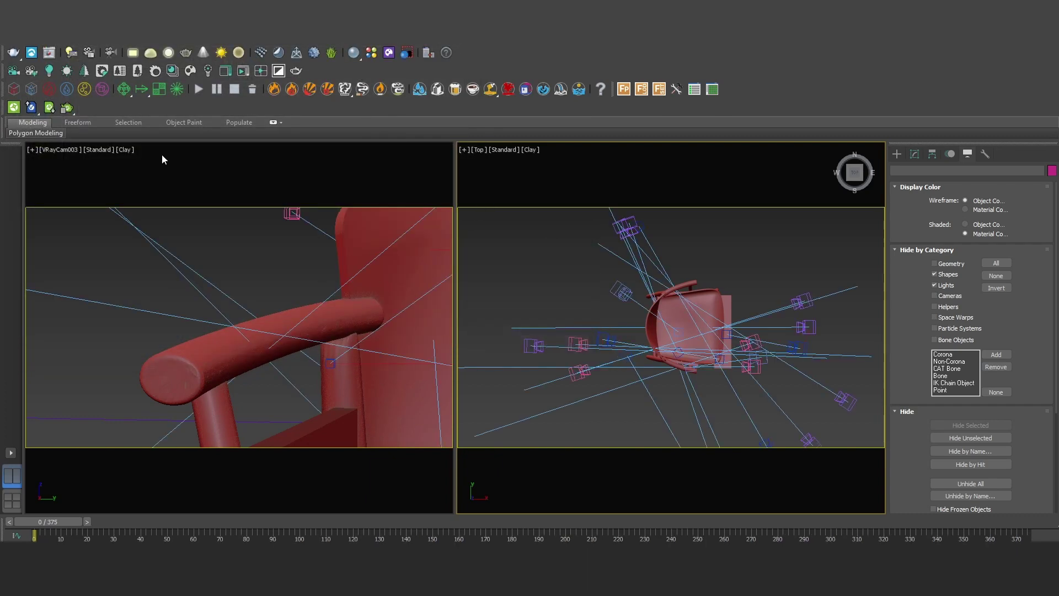
left_click(74, 150)
mouse_move(87, 163)
left_click(265, 282)
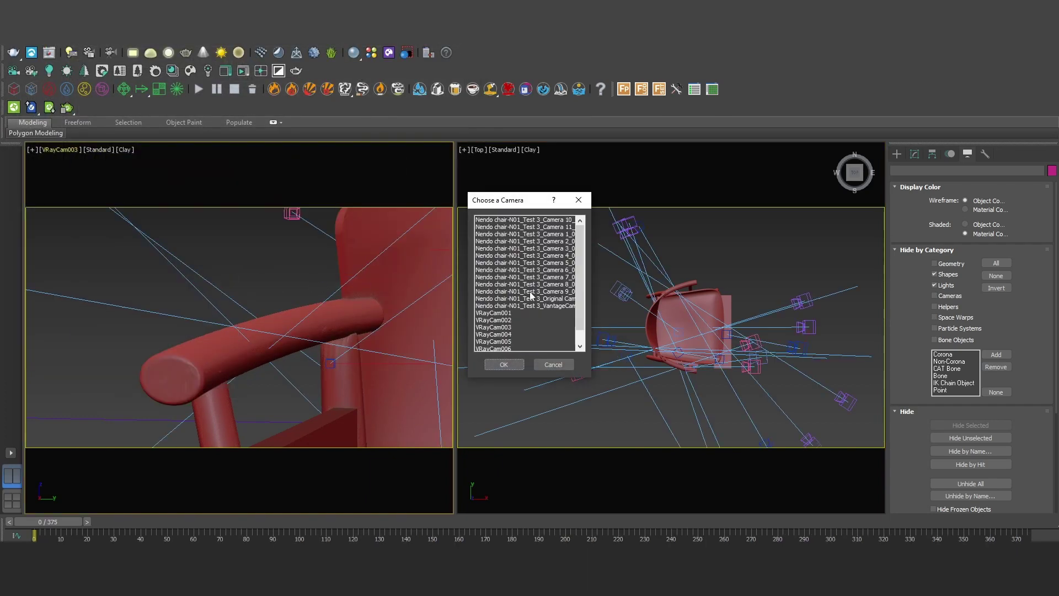
scroll(555, 313, "down", 2)
double_click(555, 313)
key("/")
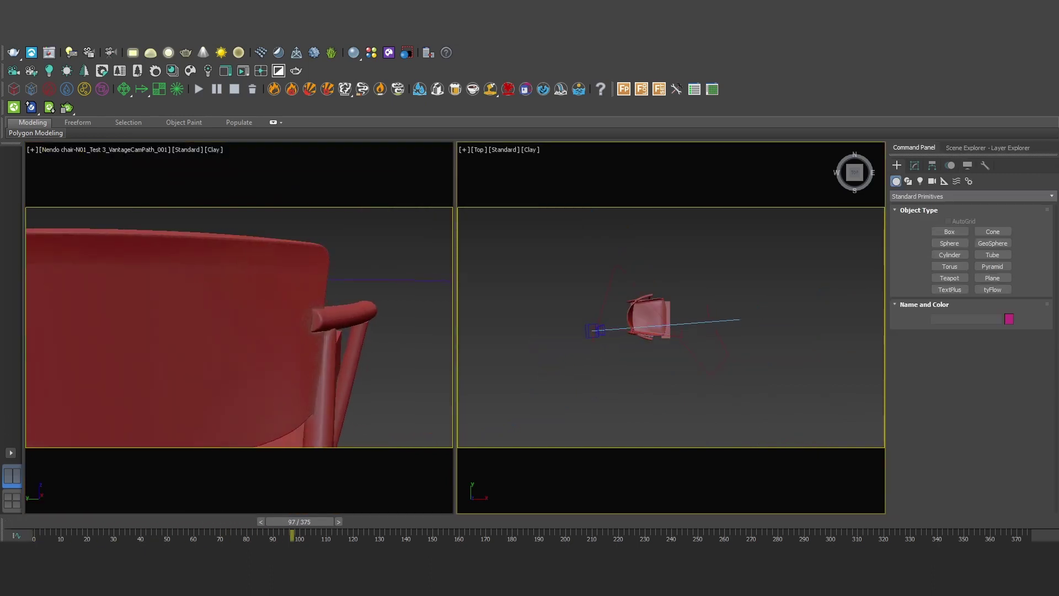